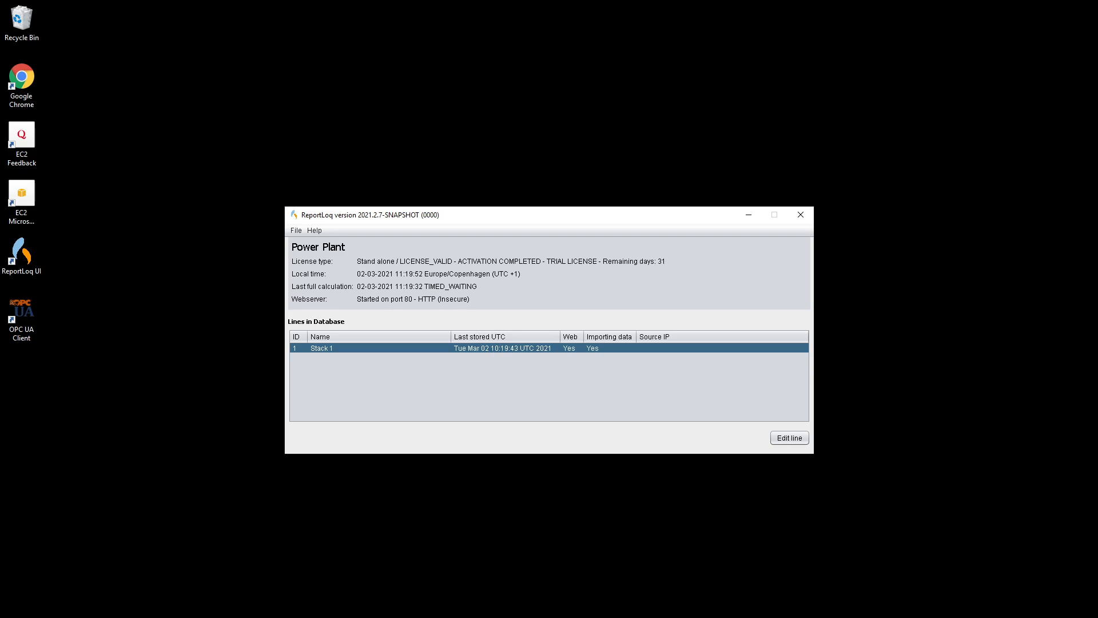
Step: Open the Stack 1 Line setup, reposition the dialog, and start Internet Explorer from the taskbar
left_click(21, 254)
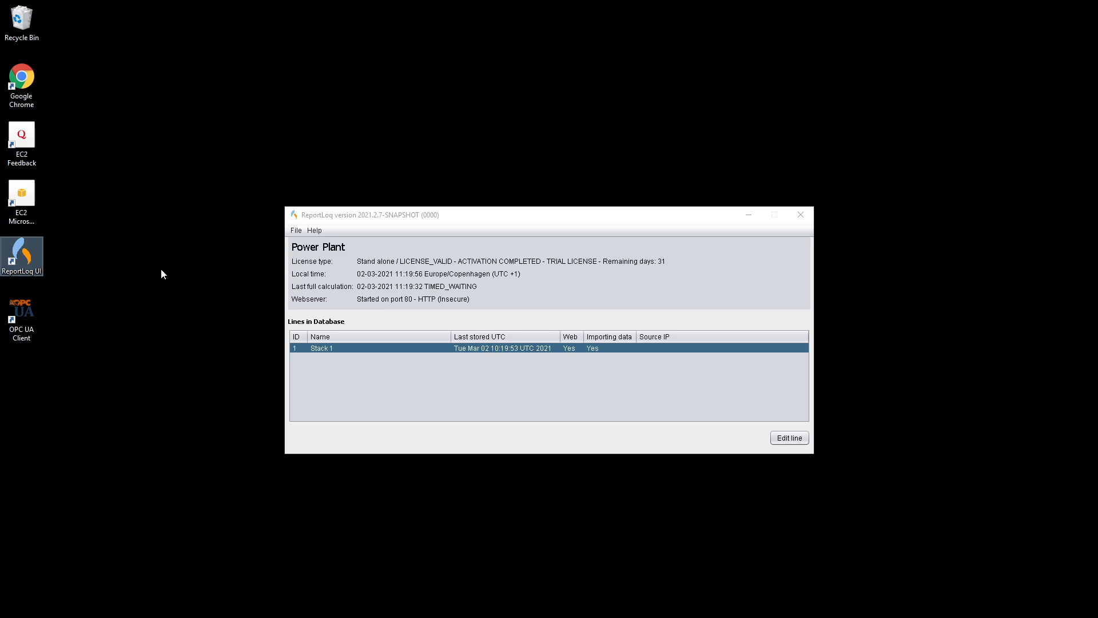
left_click_drag(470, 217, 470, 211)
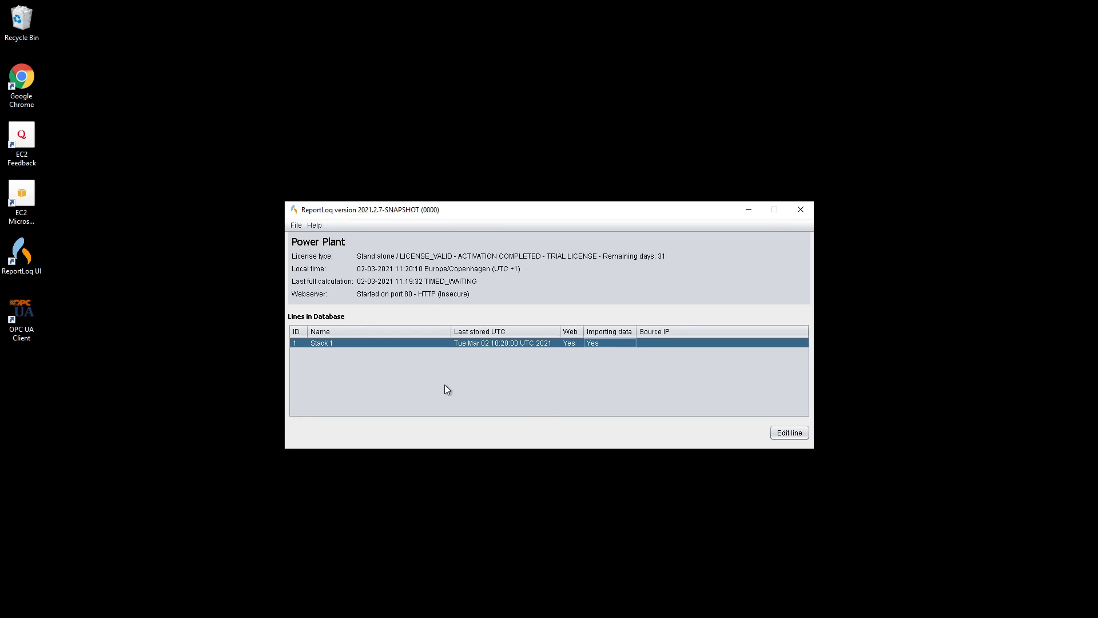
left_click(791, 436)
left_click_drag(595, 150, 671, 82)
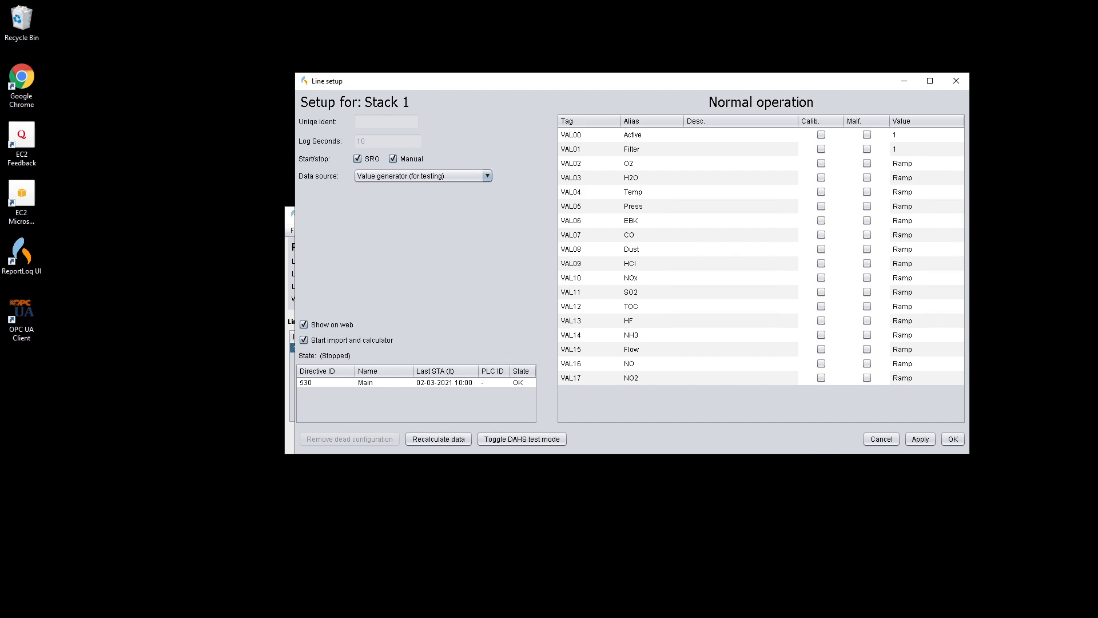
left_click(244, 617)
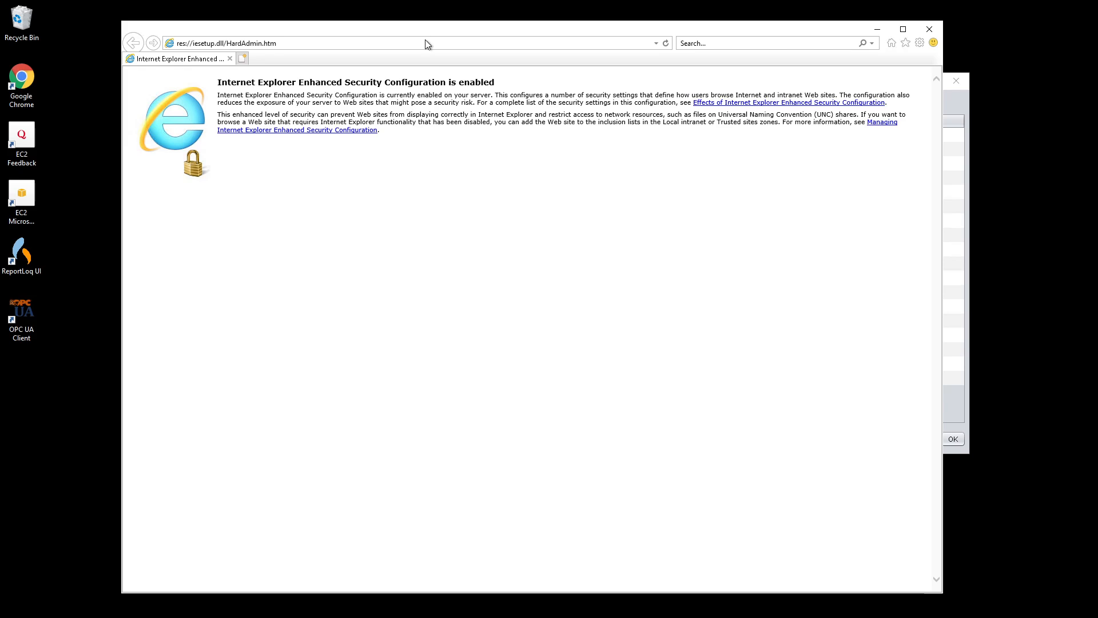
Step: Load localhost/ in Internet Explorer to show the Stack 1 page, then start the OPC UA Client
left_click(426, 40)
type("loca")
key("Return")
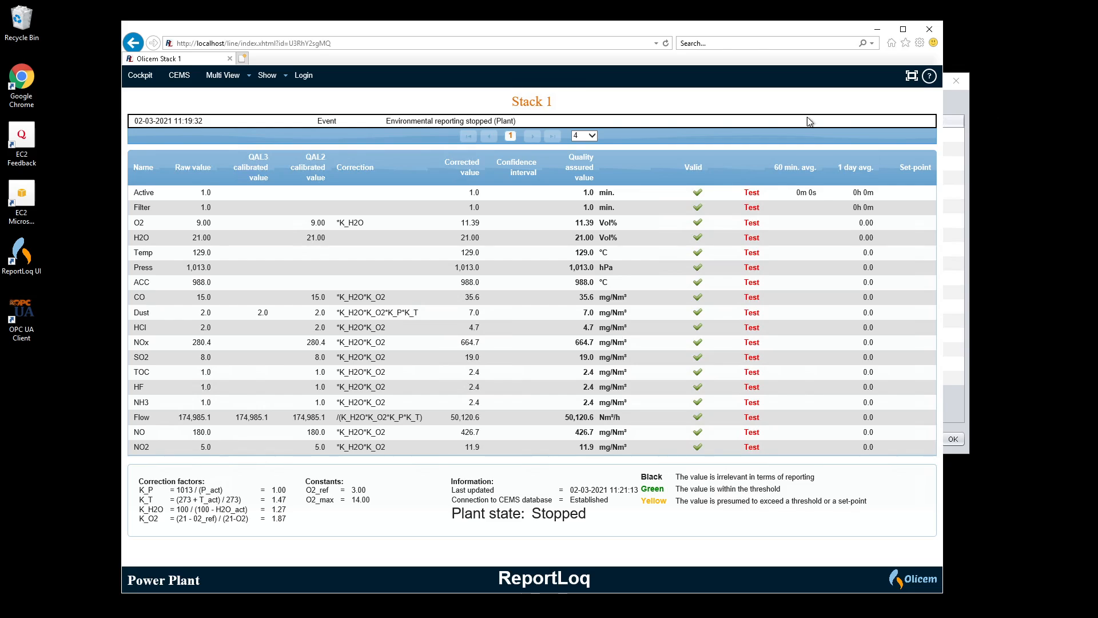
double_click(24, 311)
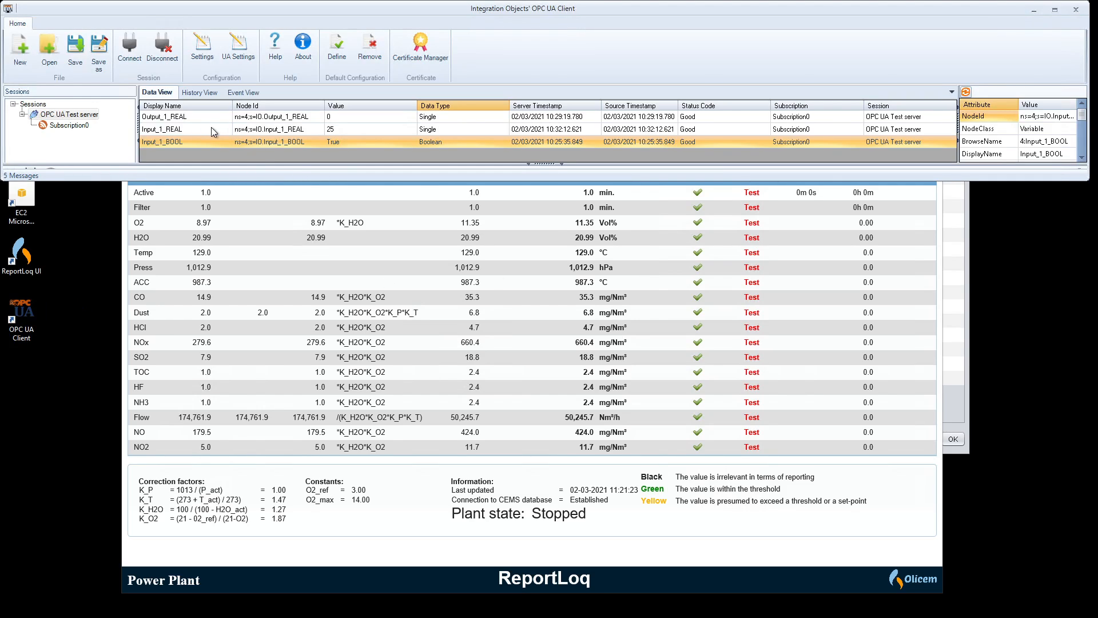
Step: Check the Input_1_REAL, Input_1_BOOL and Output_1_REAL nodes in Data View, then return to the Stack 1 page
left_click(304, 130)
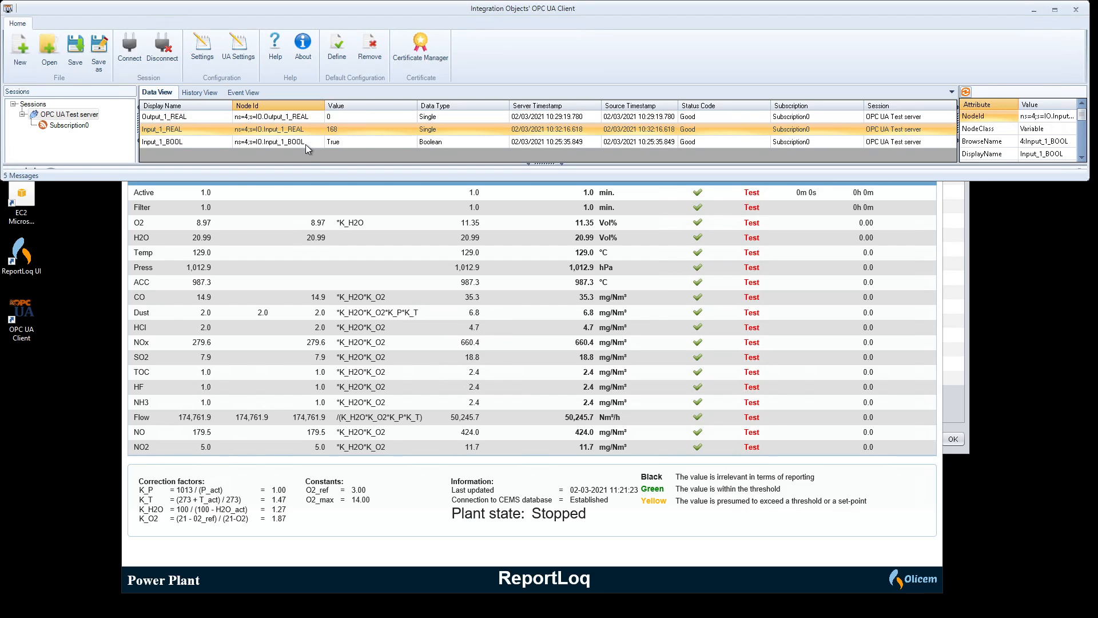
left_click(305, 143)
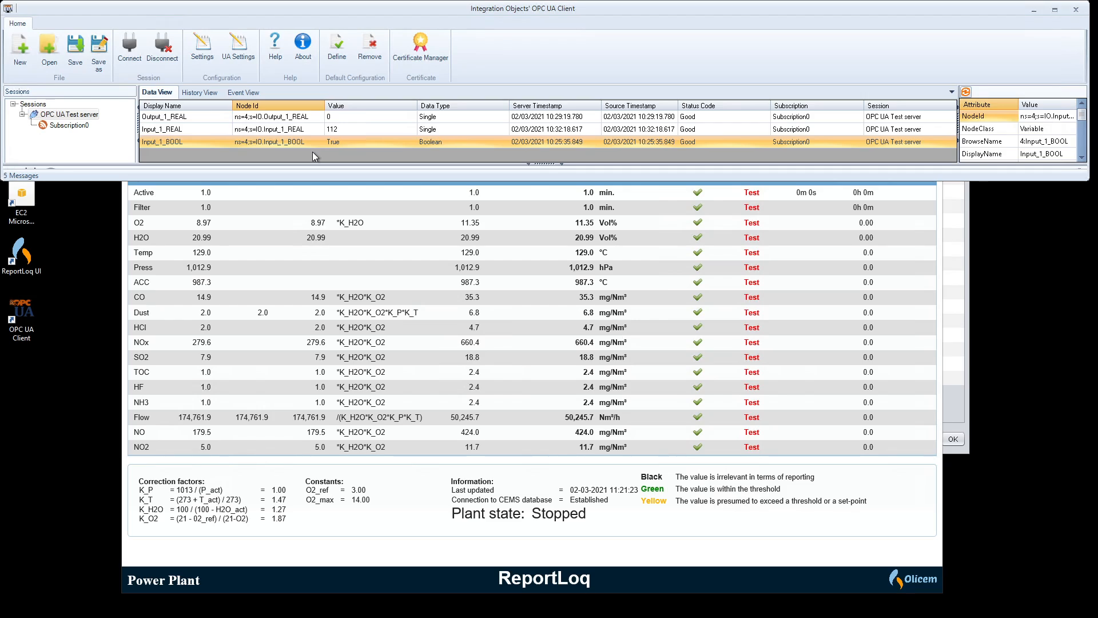
left_click(302, 132)
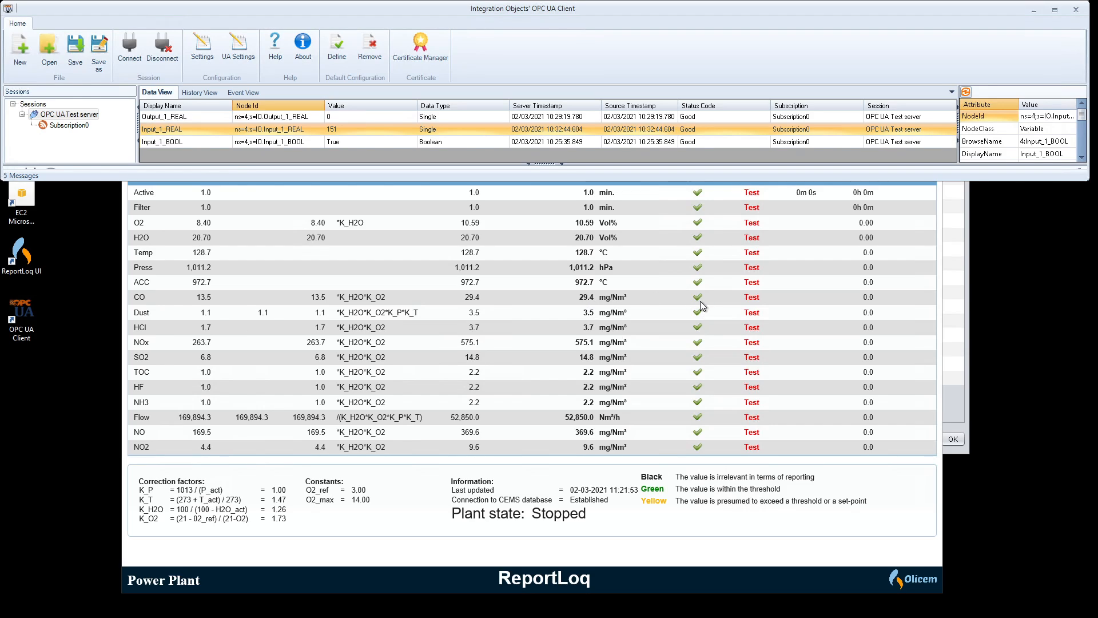
mouse_move(665, 299)
left_click(205, 141)
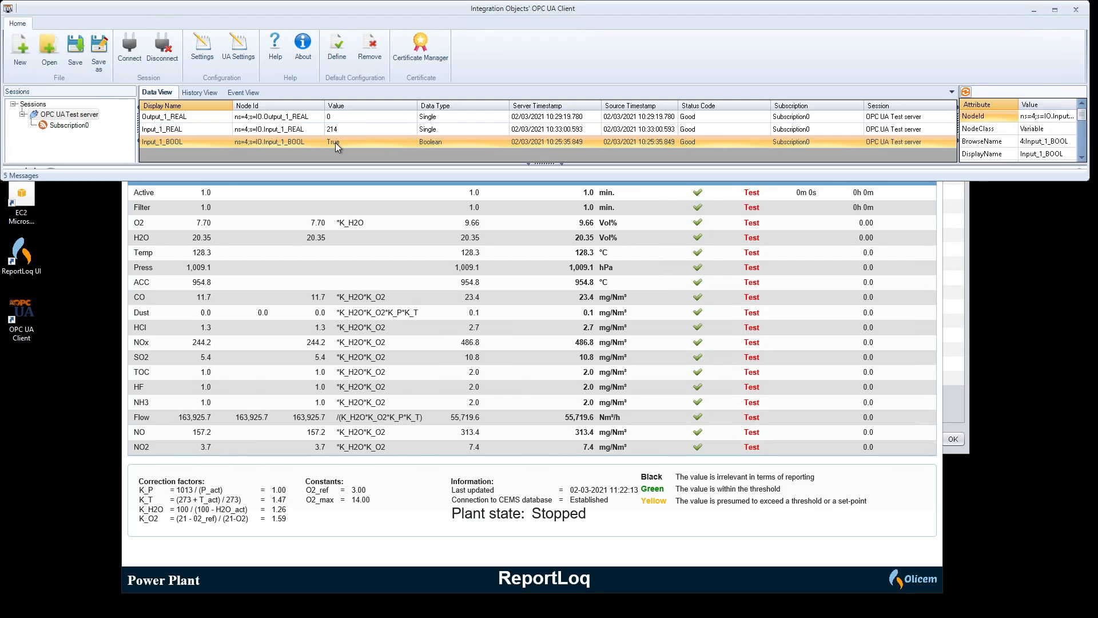
left_click(338, 118)
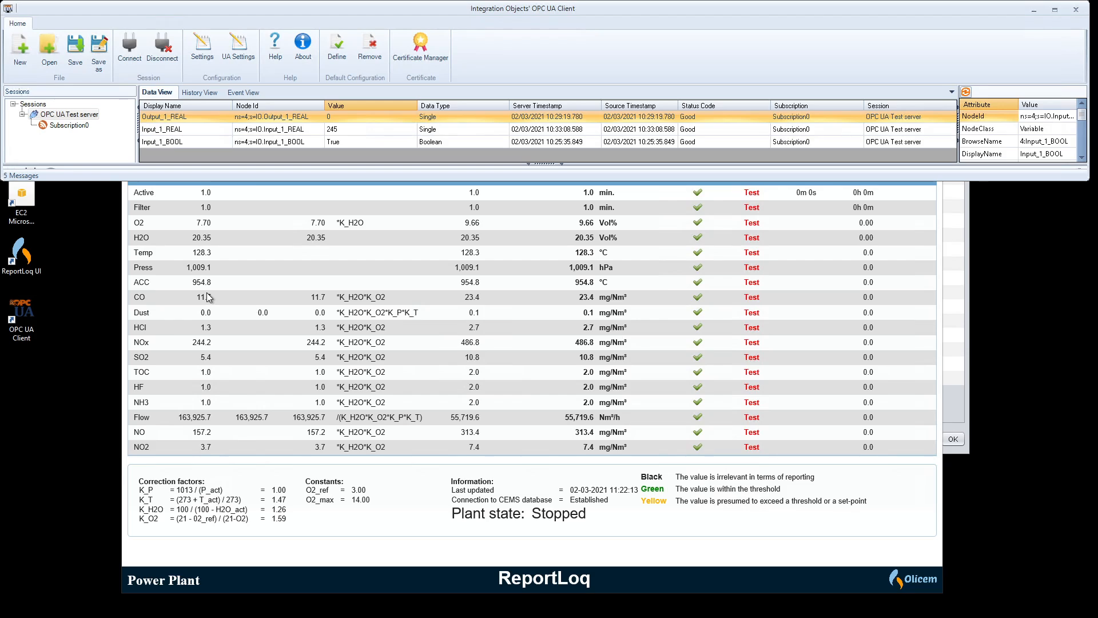
left_click(352, 298)
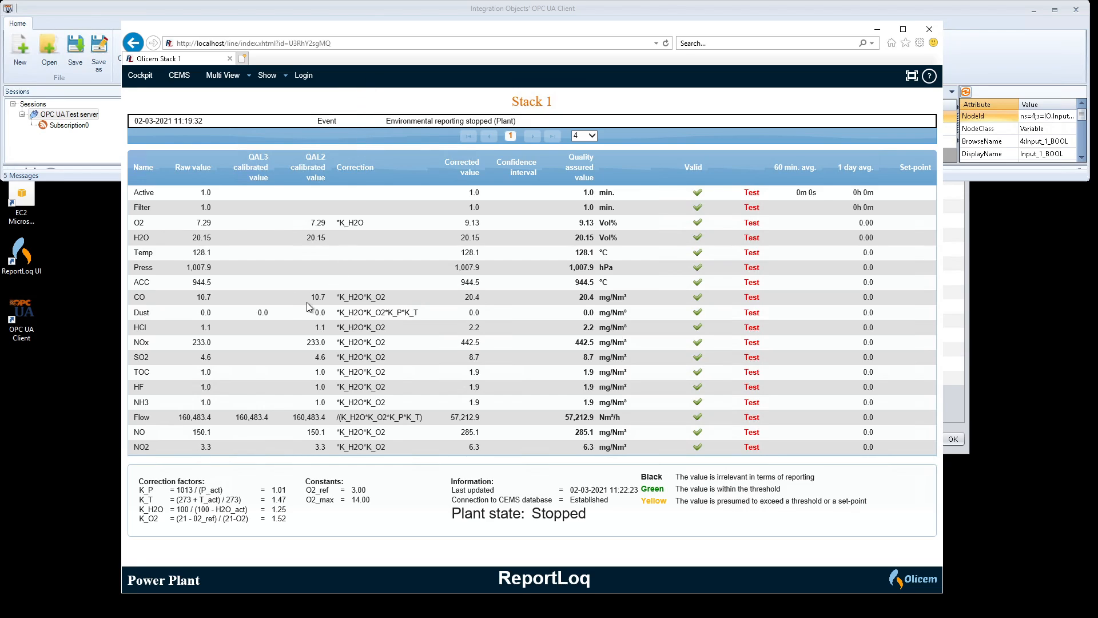
Step: Highlight the 10.7 CO reading, then raise and reposition the Stack 1 Line setup dialog
left_click_drag(304, 297, 331, 299)
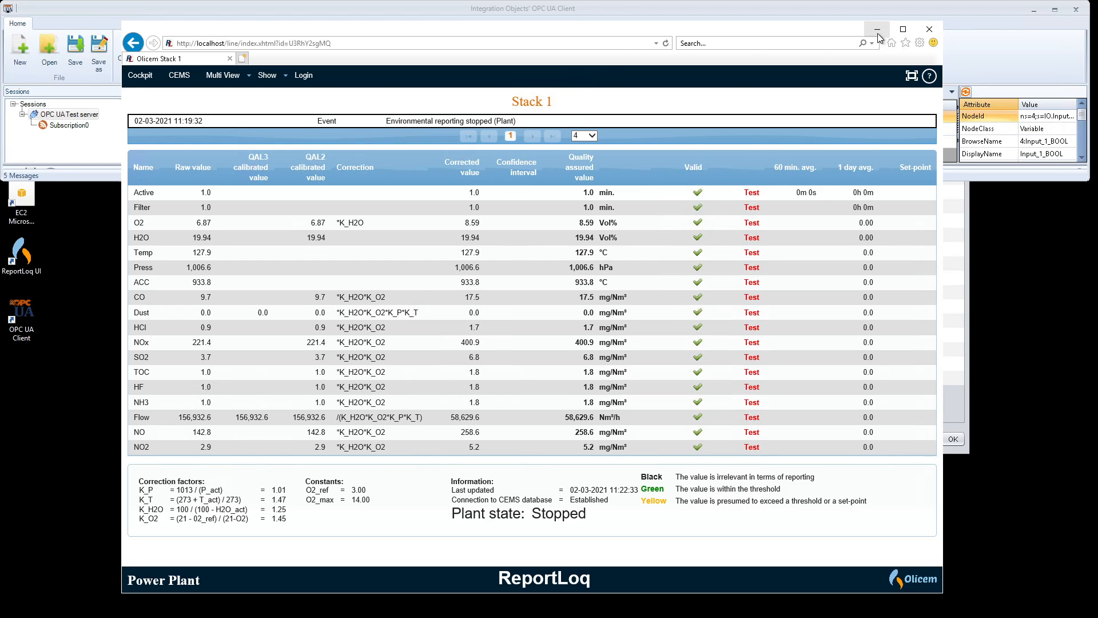
left_click_drag(833, 29, 829, 40)
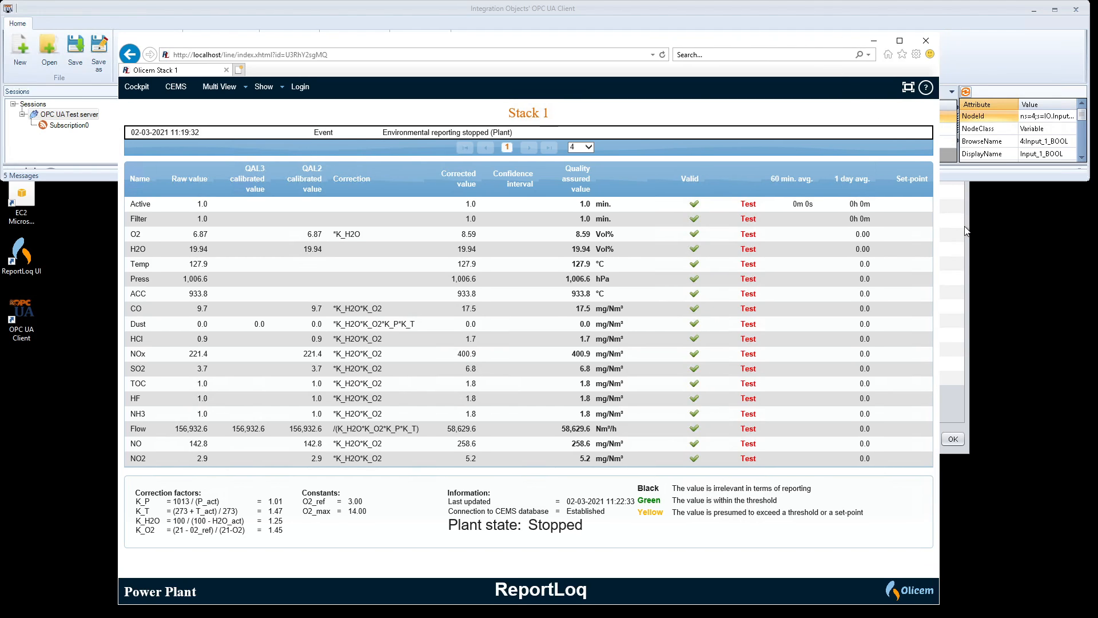
left_click(958, 220)
left_click_drag(633, 81, 628, 104)
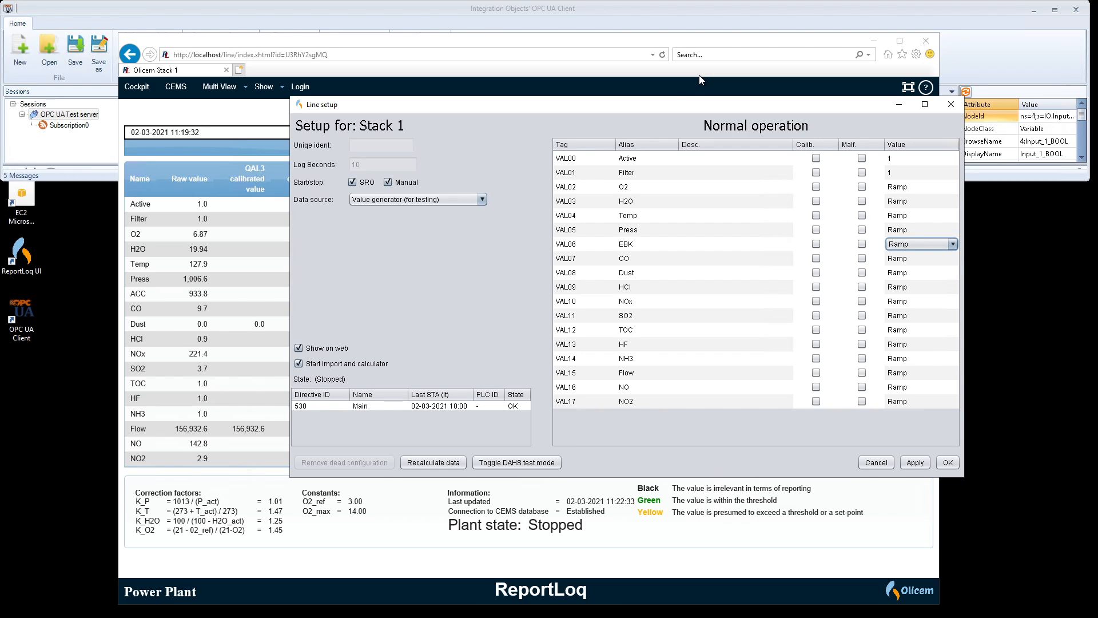
Step: Change Stack 1's data source from the value generator to OPC UA Server
left_click(432, 200)
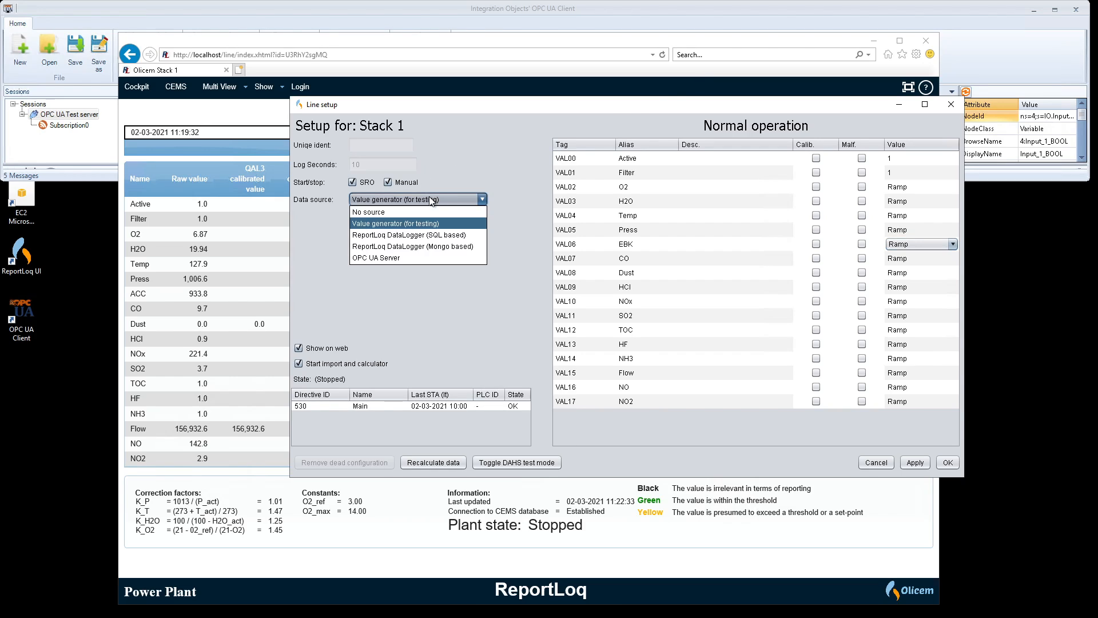
left_click(375, 258)
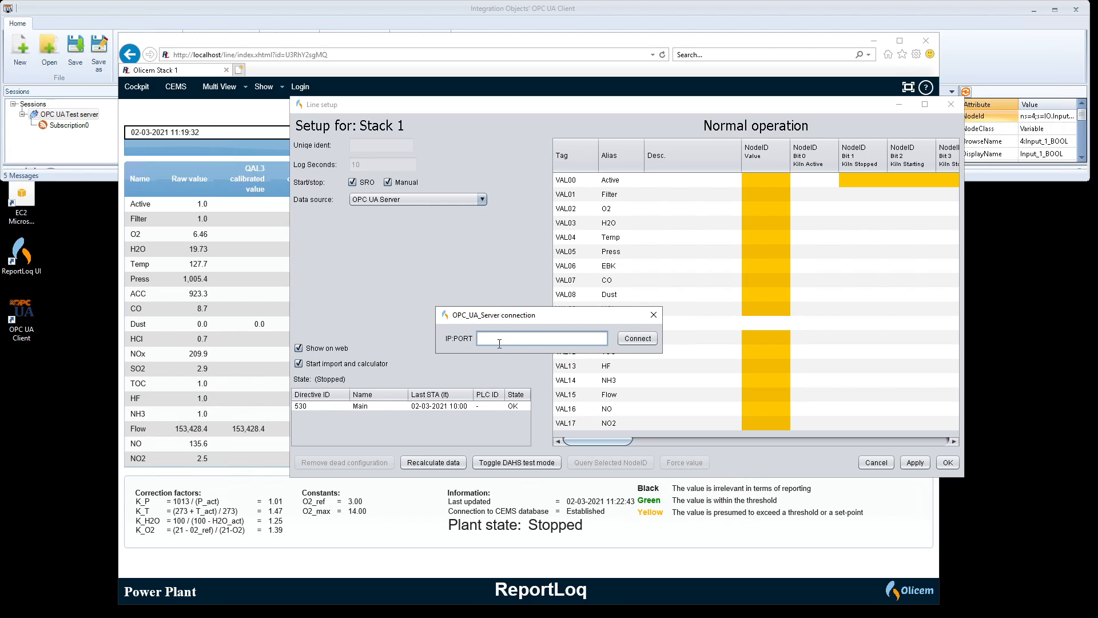
Step: Enter 10.0.1.23:10200 as the OPC UA server IP:PORT and connect
type("10.0.1.23:10200")
left_click_drag(511, 337, 532, 338)
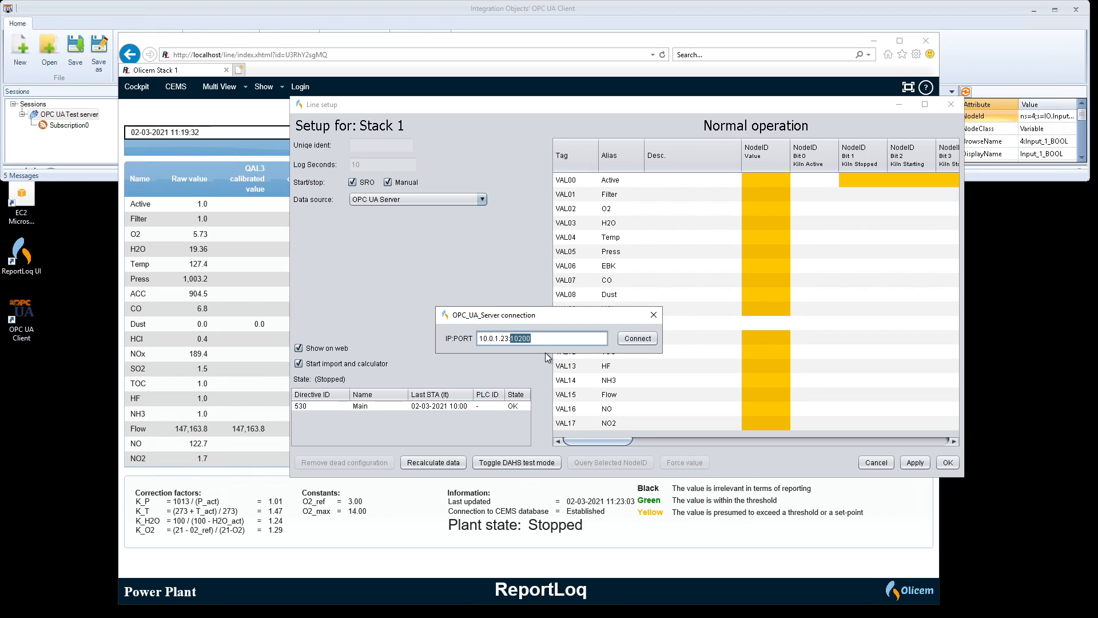
left_click(550, 339)
left_click_drag(544, 339, 479, 333)
left_click(543, 338)
left_click(634, 339)
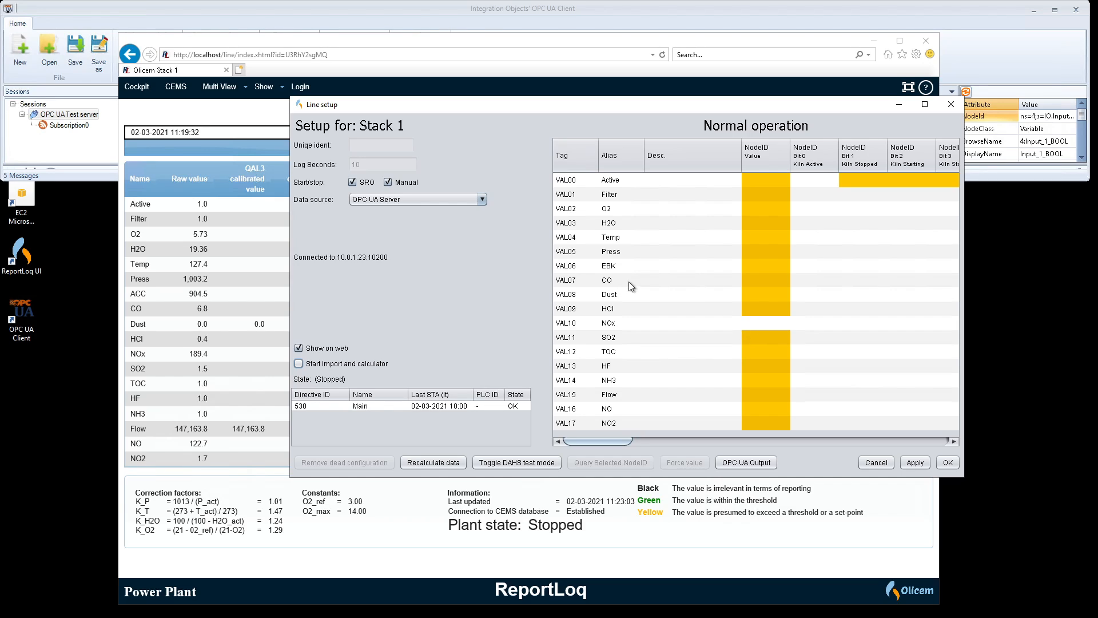
Step: Select the VAL07 CO row, then move the web page and Line setup down-left to uncover the OPC UA Client
left_click(611, 280)
left_click(772, 281)
left_click(788, 53)
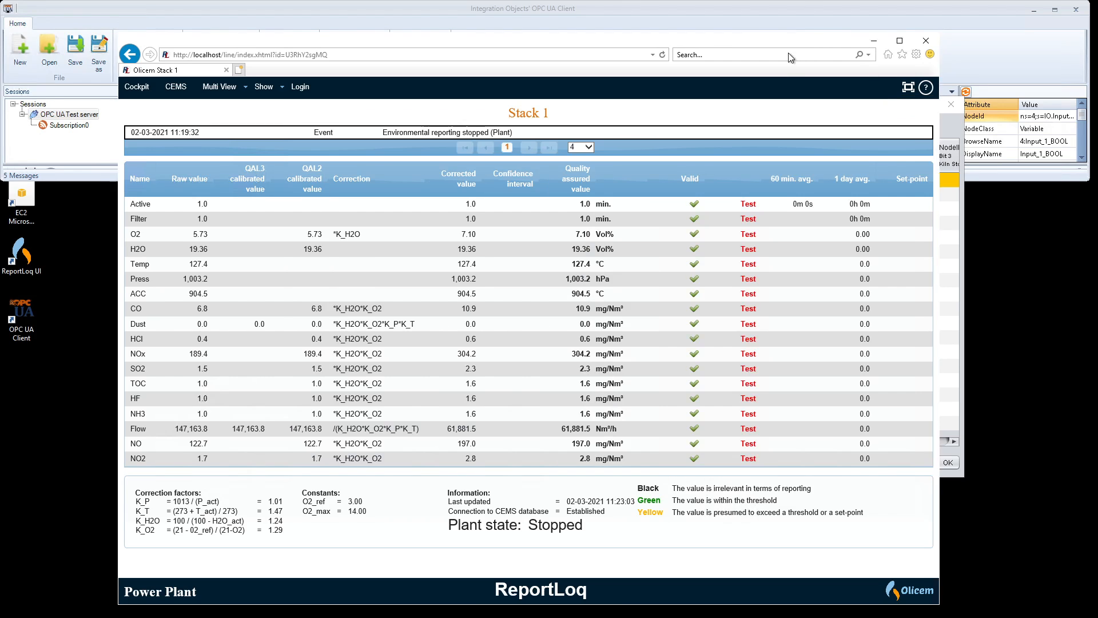
left_click_drag(788, 52, 748, 227)
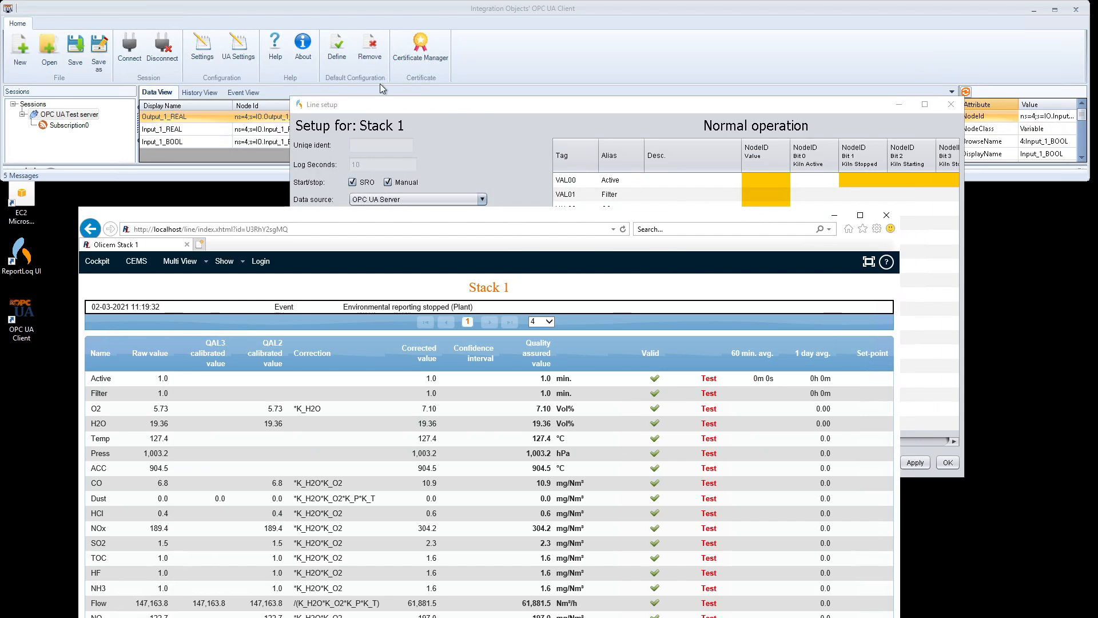
left_click_drag(489, 107, 474, 204)
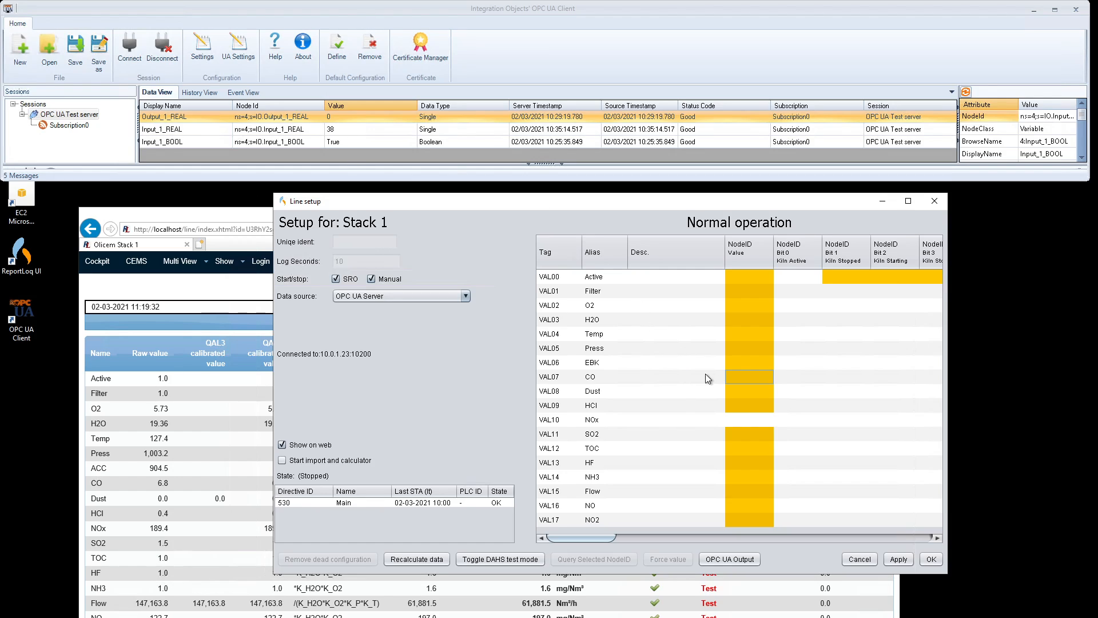
Step: Enter IO.Input_1_REAL#4 as VAL07's NodeID value and widen the NodeID column
double_click(744, 377)
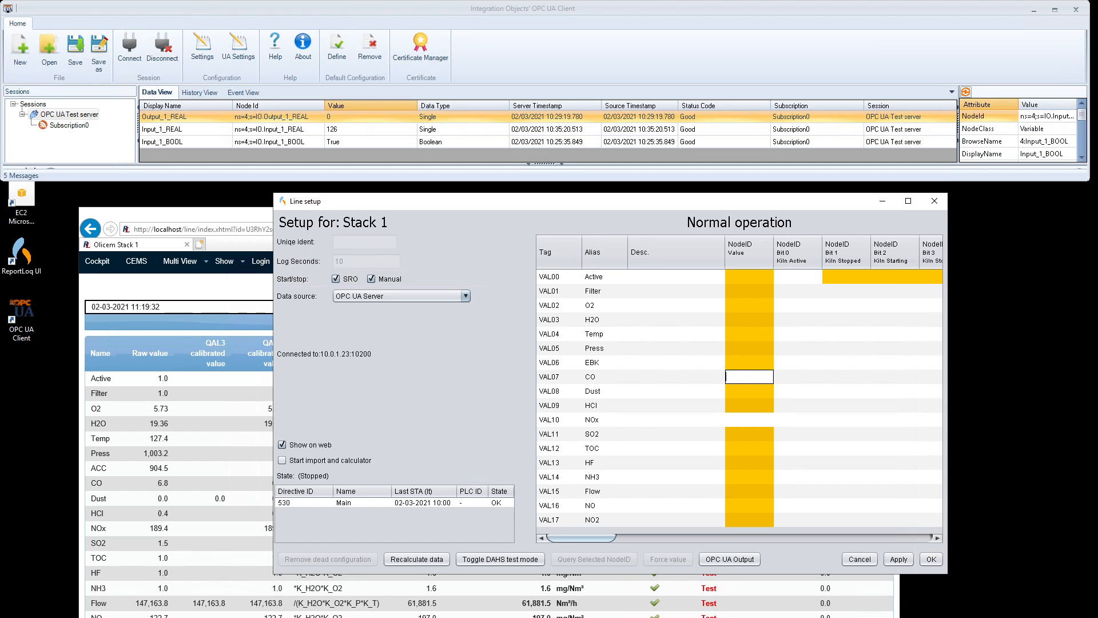
type("IO")
type(".")
type("Input")
type("_1_")
type("REAL")
type("#4")
left_click(771, 347)
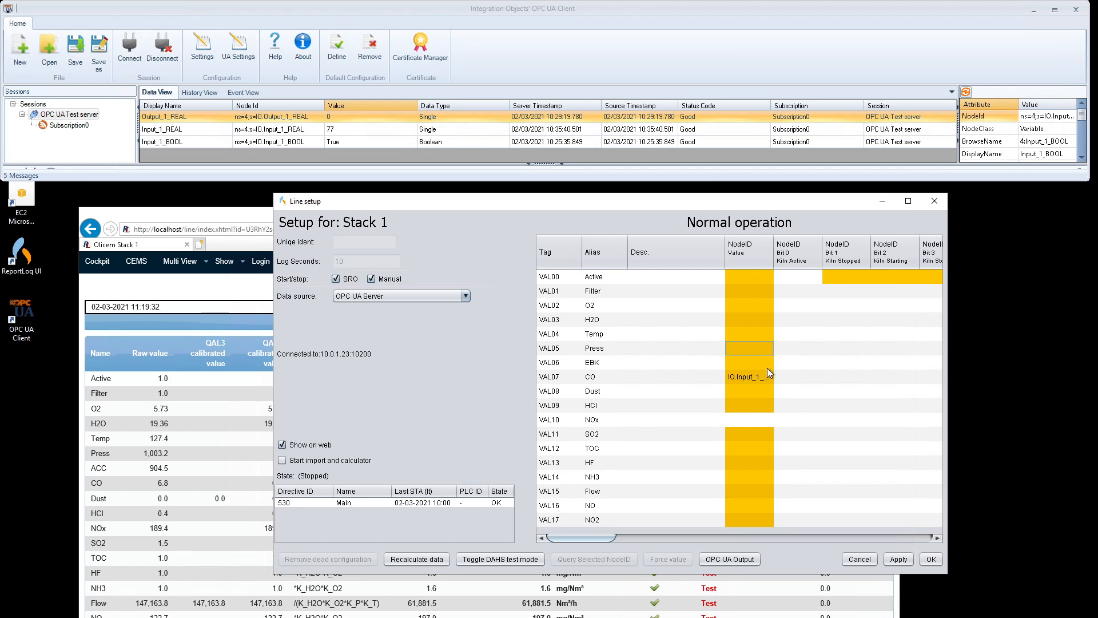
left_click(760, 379)
left_click_drag(774, 256, 800, 259)
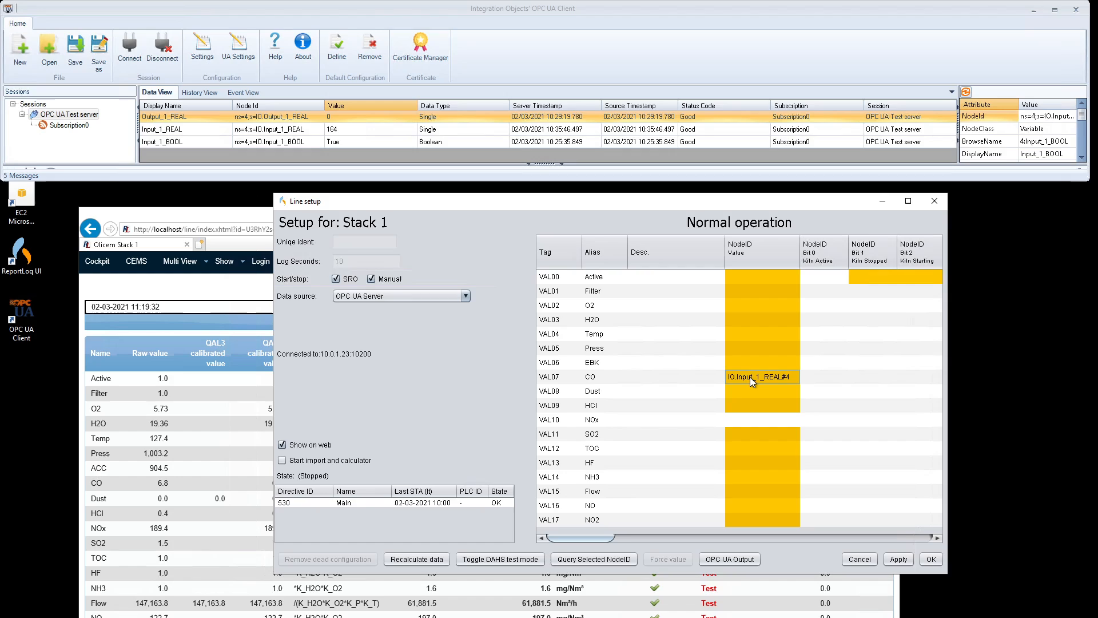
left_click(593, 559)
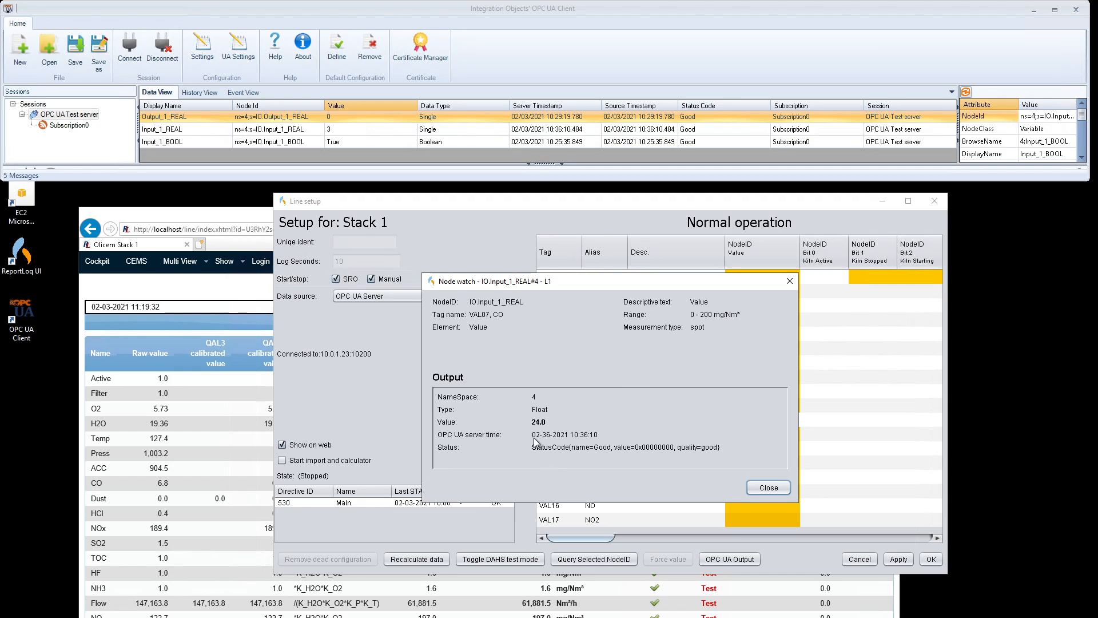
left_click(768, 488)
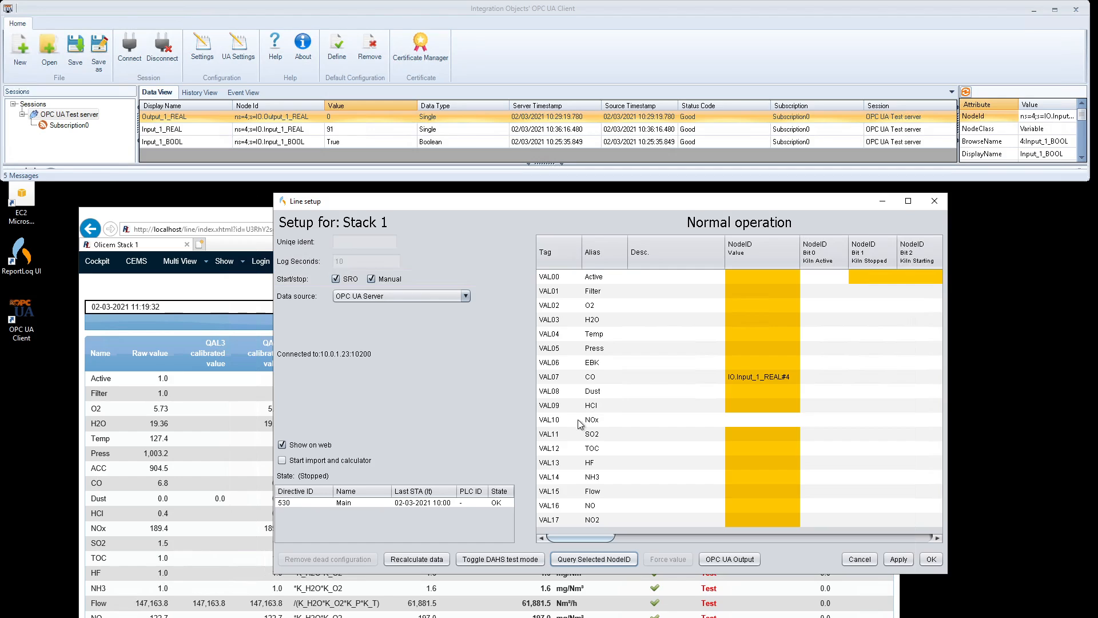
Step: Enable 'Start import and calculator', confirm saving, and check the live CO value on the Stack 1 page
left_click(318, 465)
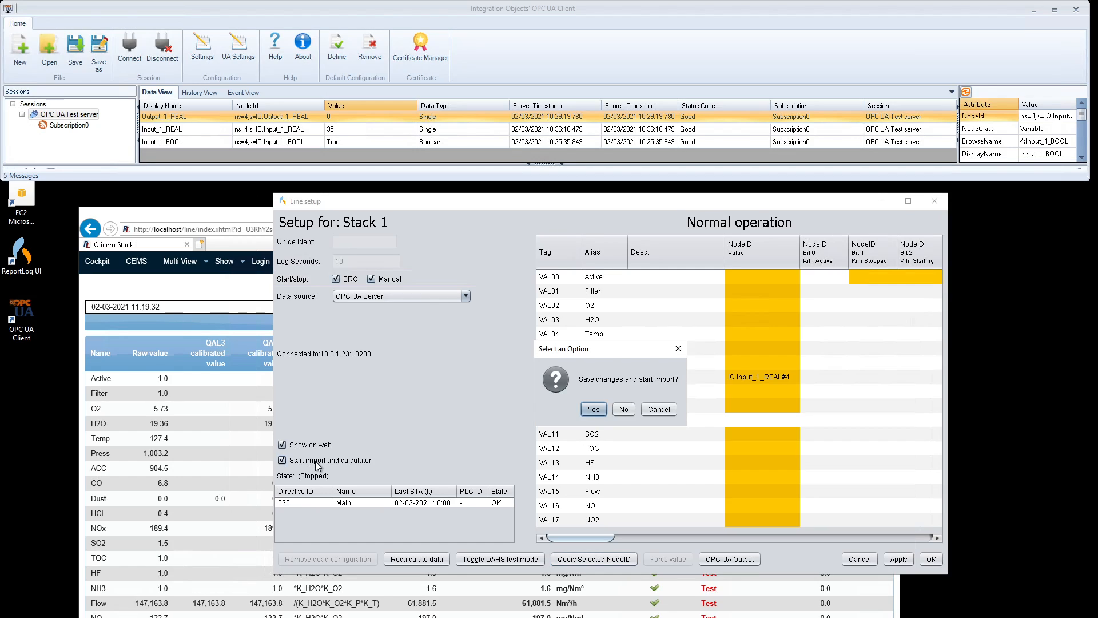
left_click(595, 412)
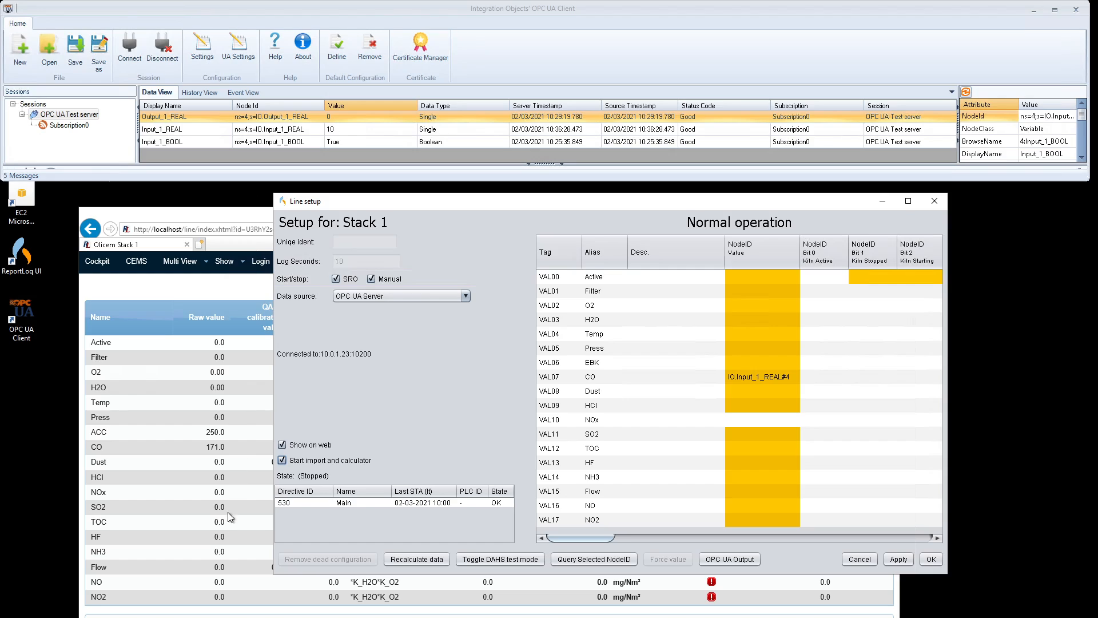
left_click(208, 449)
double_click(212, 446)
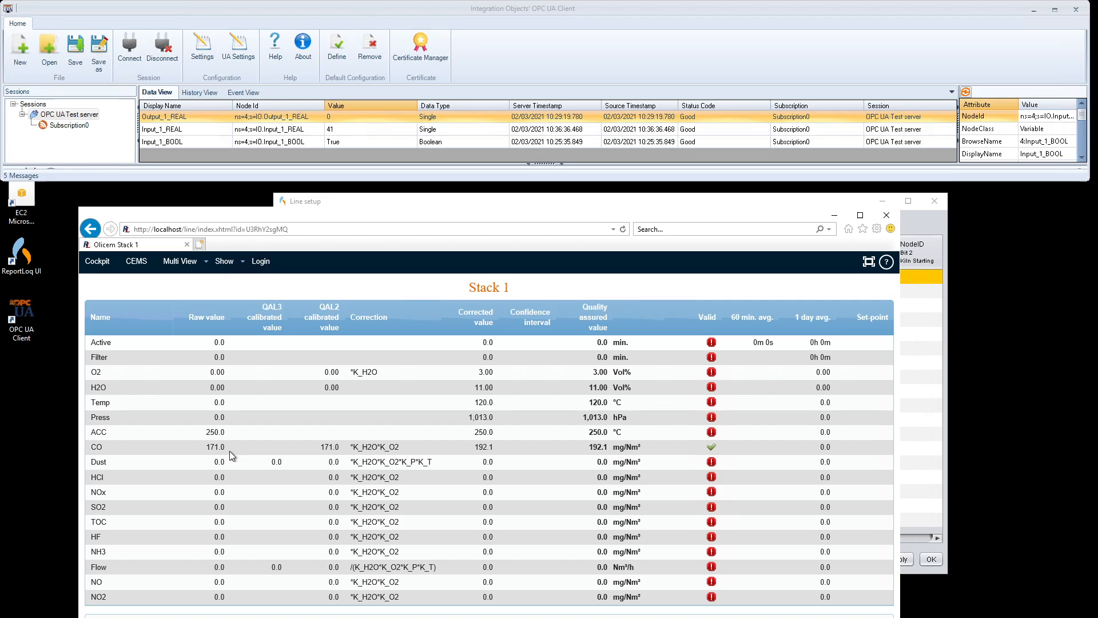
left_click(214, 450)
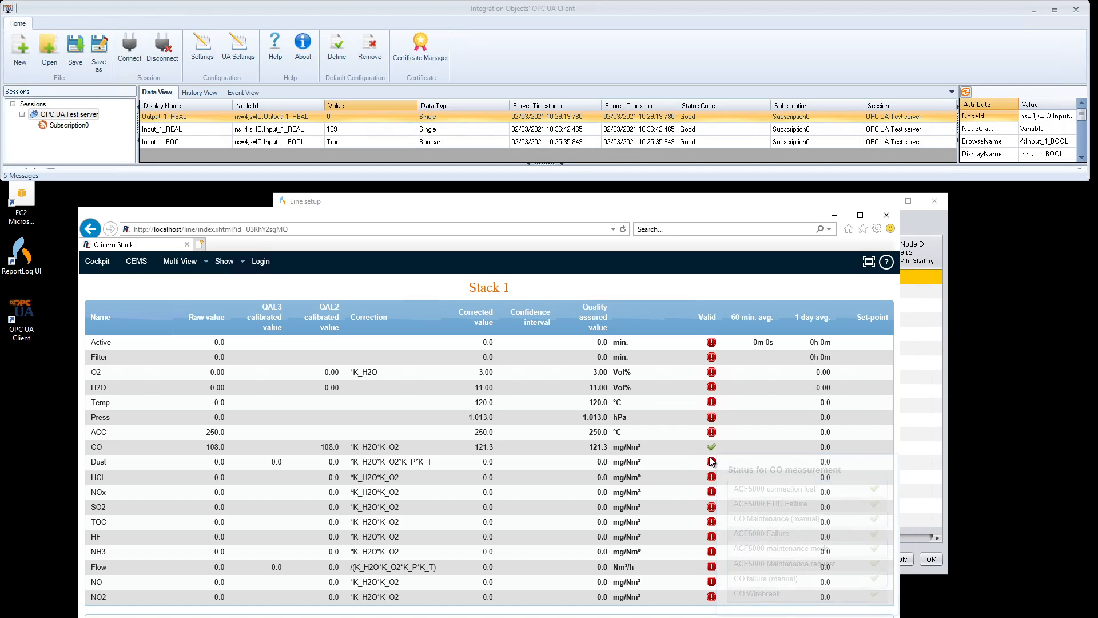
mouse_move(714, 446)
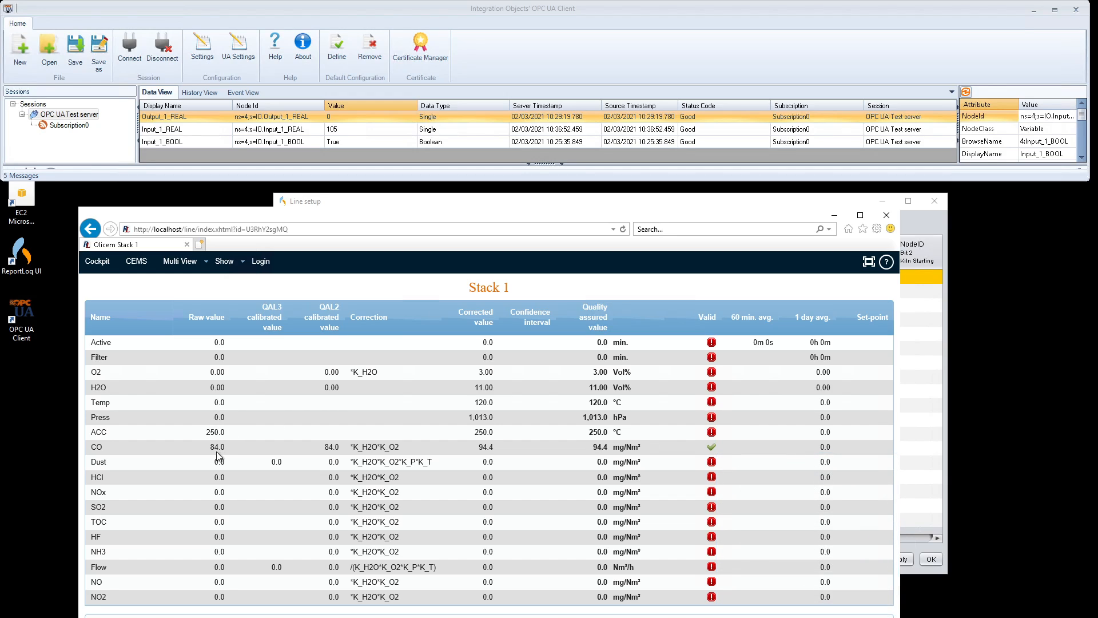
Step: Widen the Stack 1 Line setup and move the Alias column beside the bit columns
left_click(938, 221)
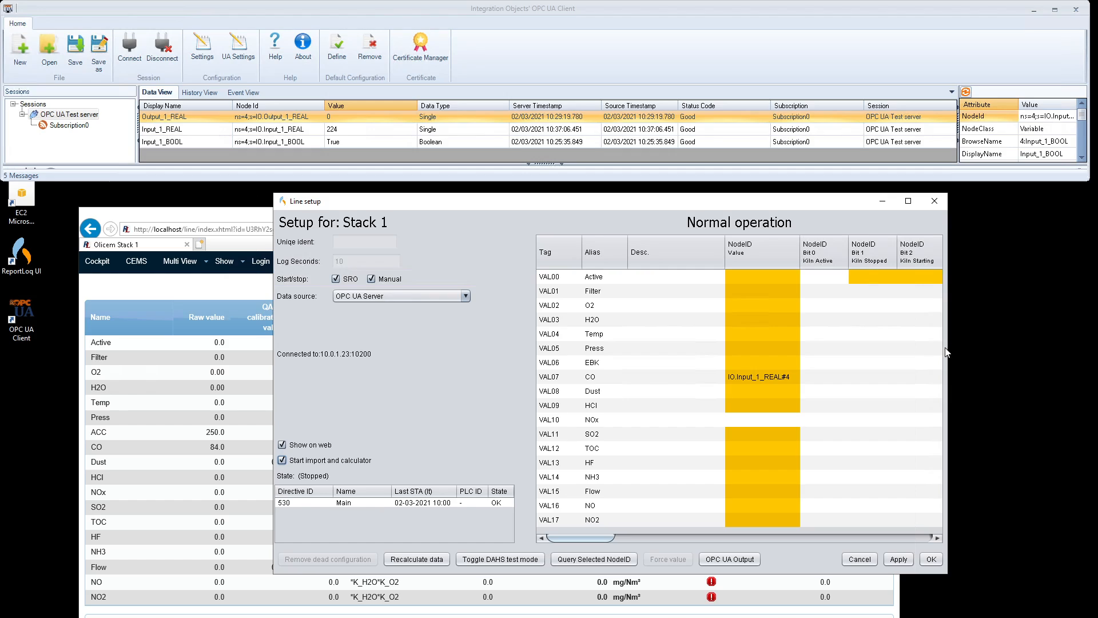
left_click_drag(948, 344, 1093, 343)
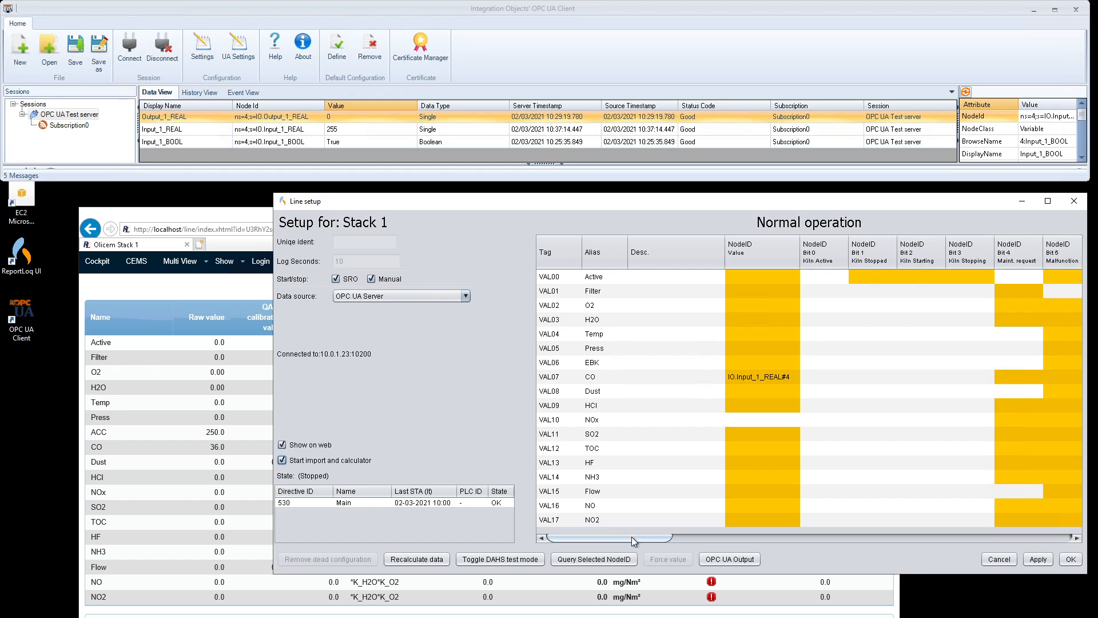
left_click_drag(636, 538, 644, 540)
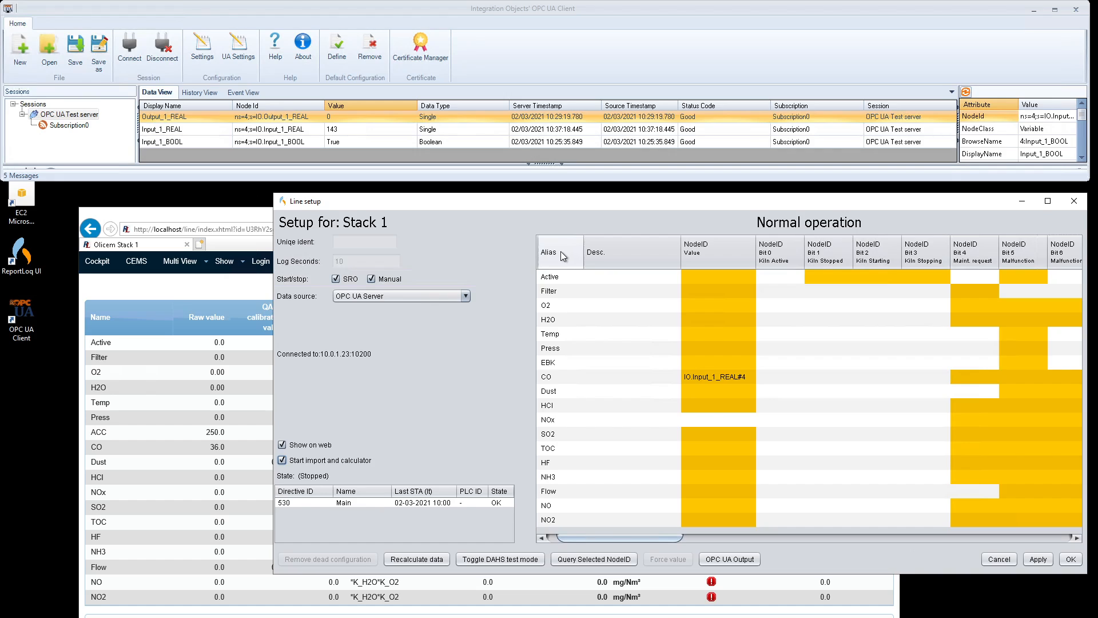
left_click_drag(562, 254, 927, 240)
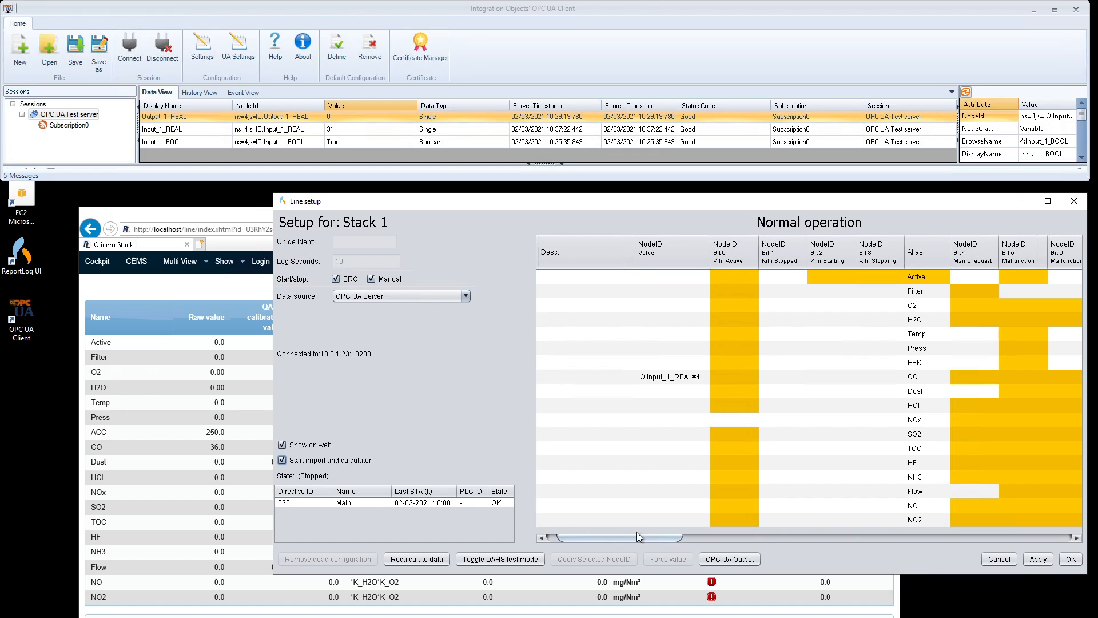
left_click_drag(637, 534, 709, 541)
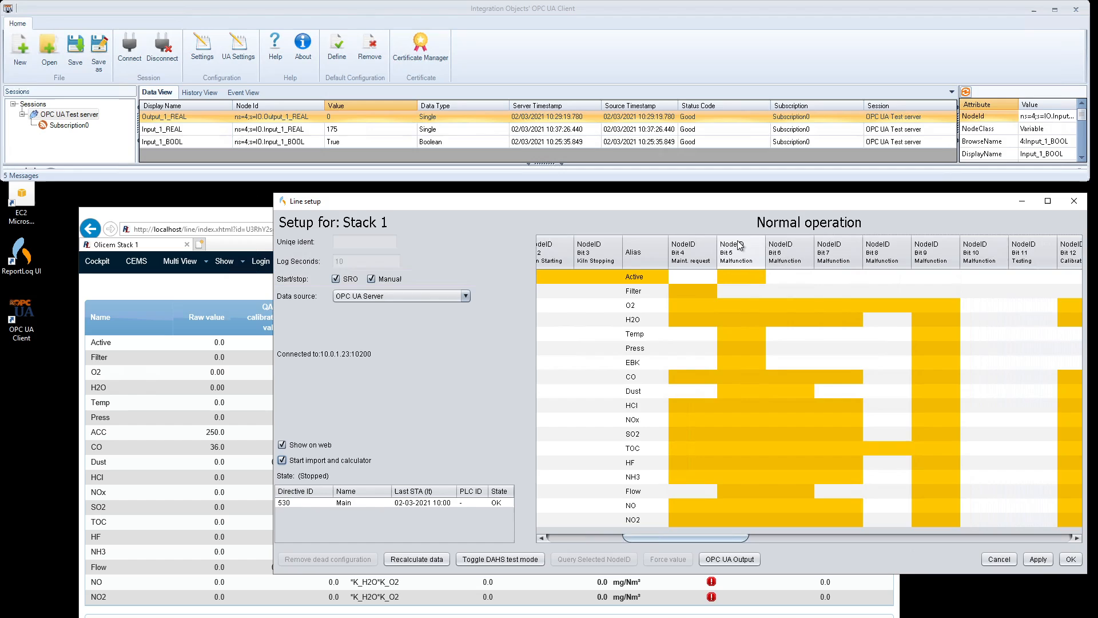
Step: Set the CO row's Bit 5 malfunction cell to IO.Input_1_BOOL#4
double_click(742, 377)
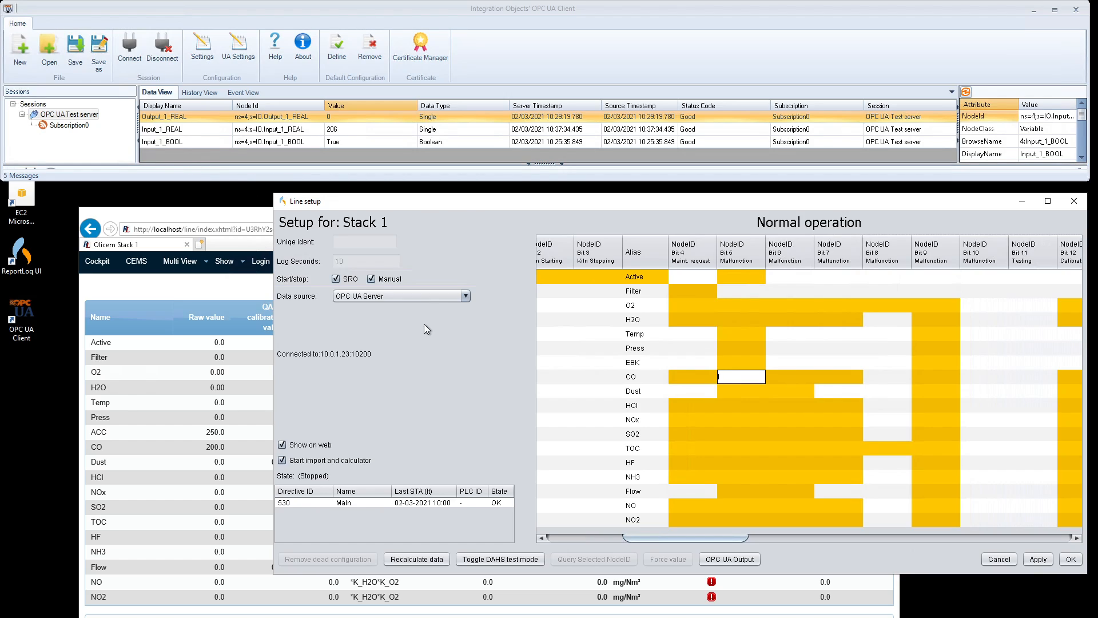
type("Inp")
key("BackSpace")
key("BackSpace")
key("BackSpace")
key("BackSpace")
key("BackSpace")
type("IO")
type(".Inpu")
type("t_1")
type("_BOOL")
type("#4")
Step: Commit the CO Bit 5 node IO.Input_1_BOOL#4 and confirm its live value reads true
left_click(763, 397)
left_click(734, 376)
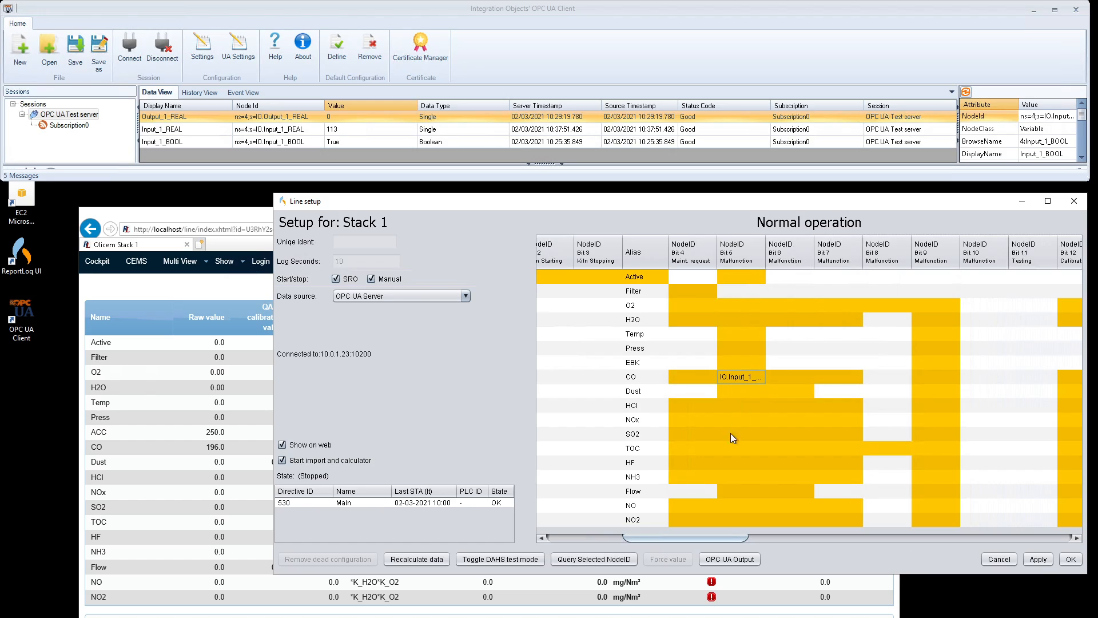
left_click(583, 559)
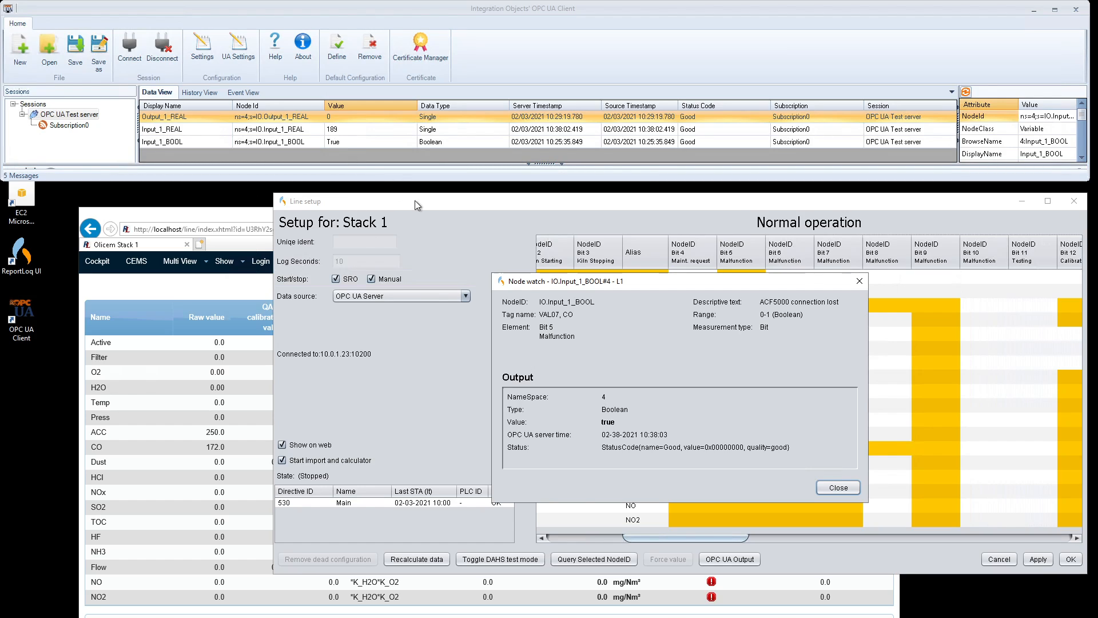
left_click(838, 488)
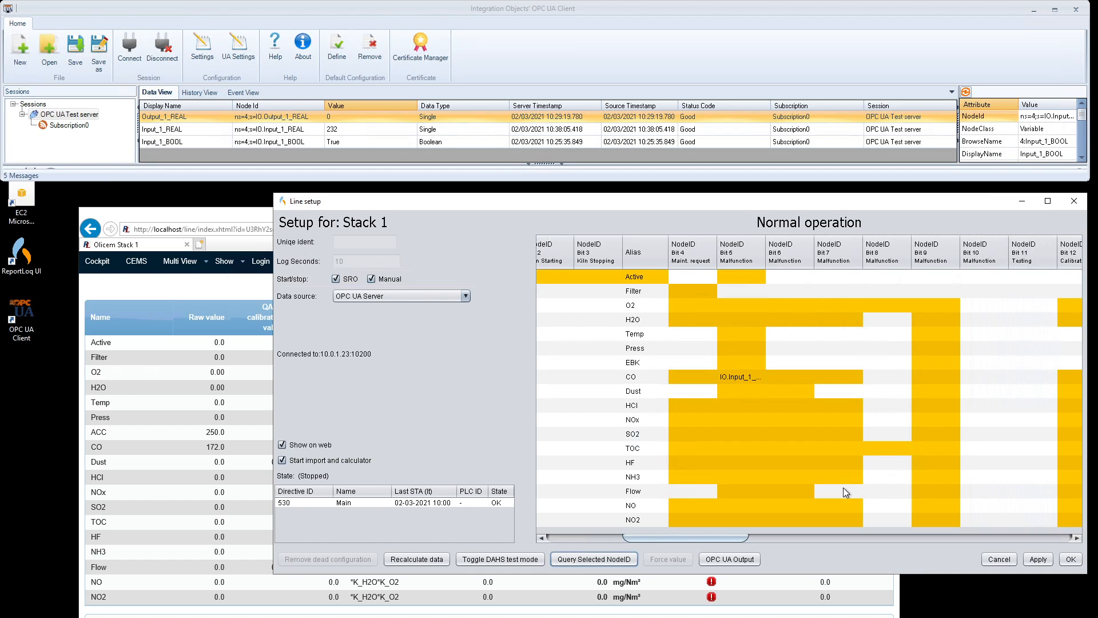
Step: Apply the malfunction bit mapping and return to the Stack 1 web page
left_click(1042, 562)
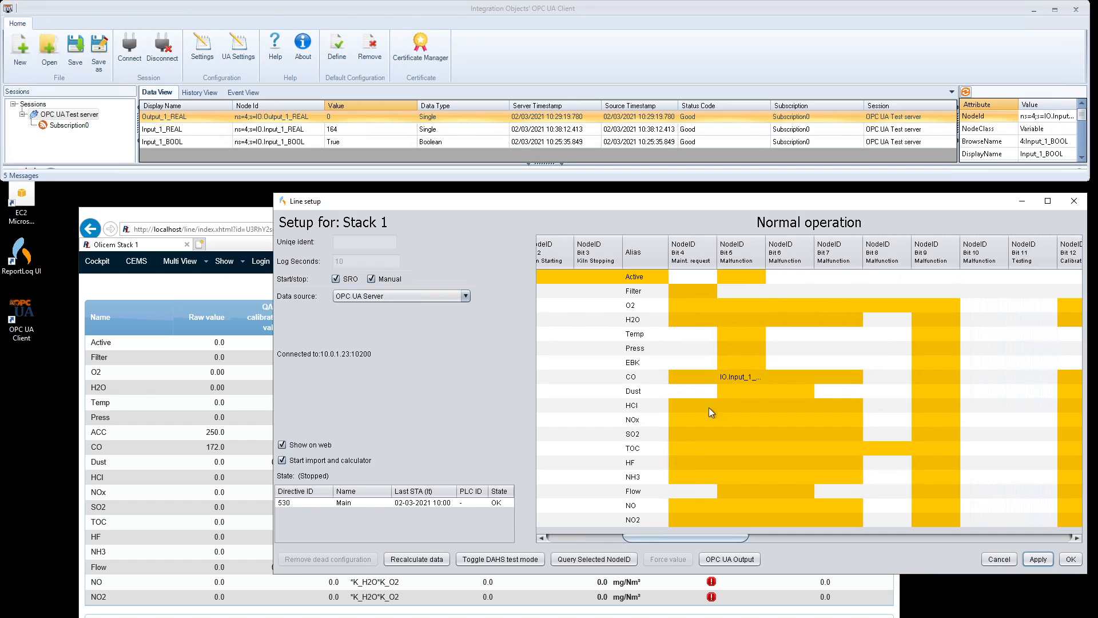
left_click_drag(692, 541, 642, 540)
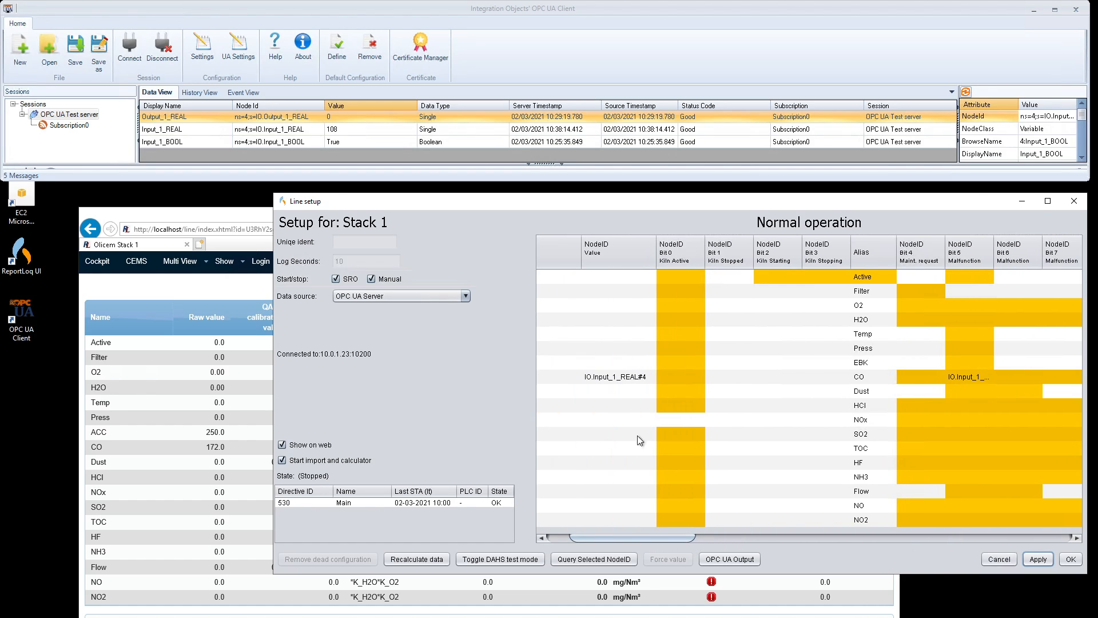
left_click(241, 218)
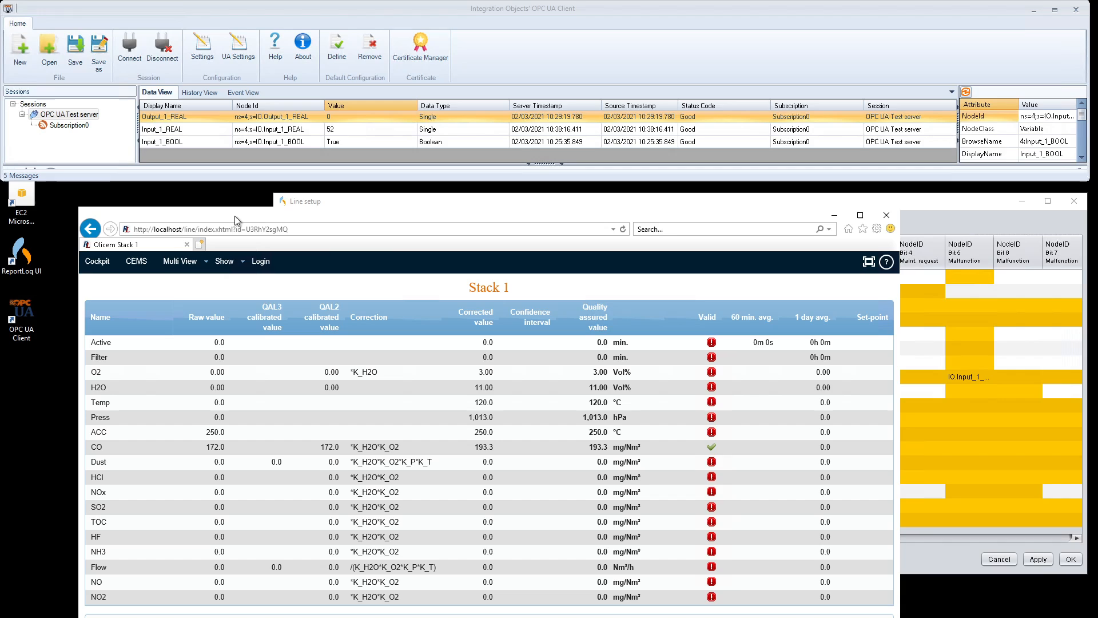
Step: Check CO's valid status on the web page and recheck the CO Bit 5 node's live value
mouse_move(714, 454)
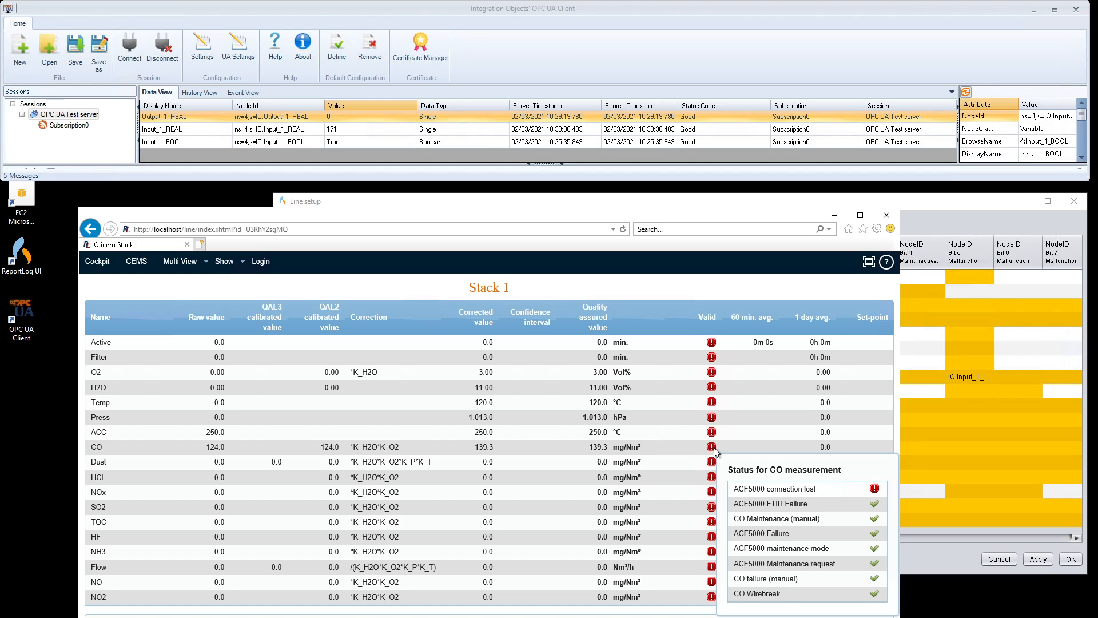
left_click(969, 376)
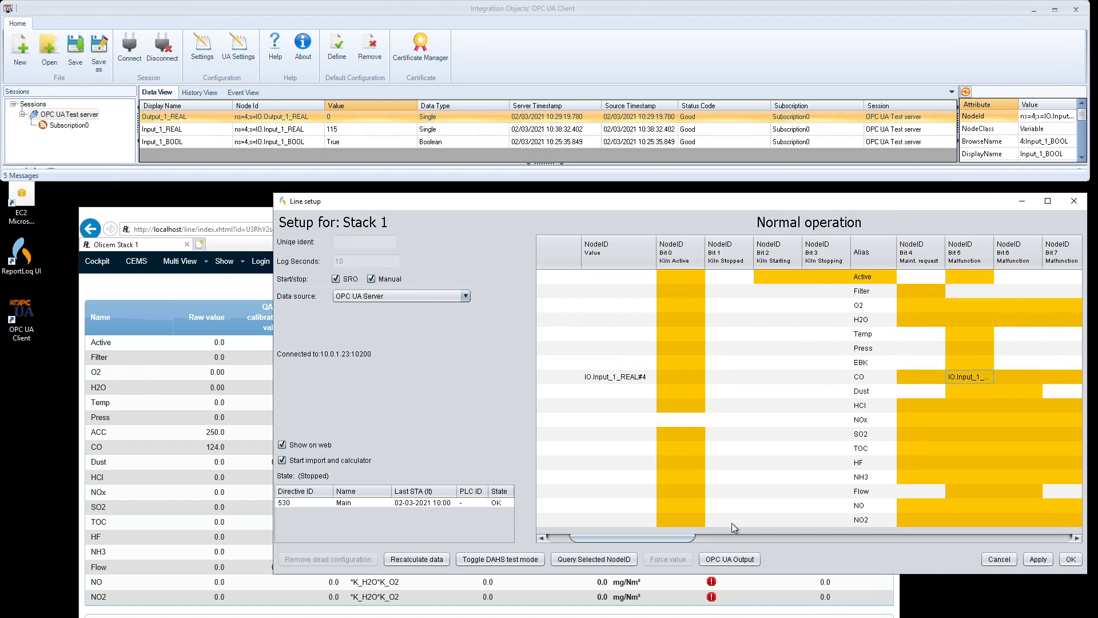
left_click(594, 559)
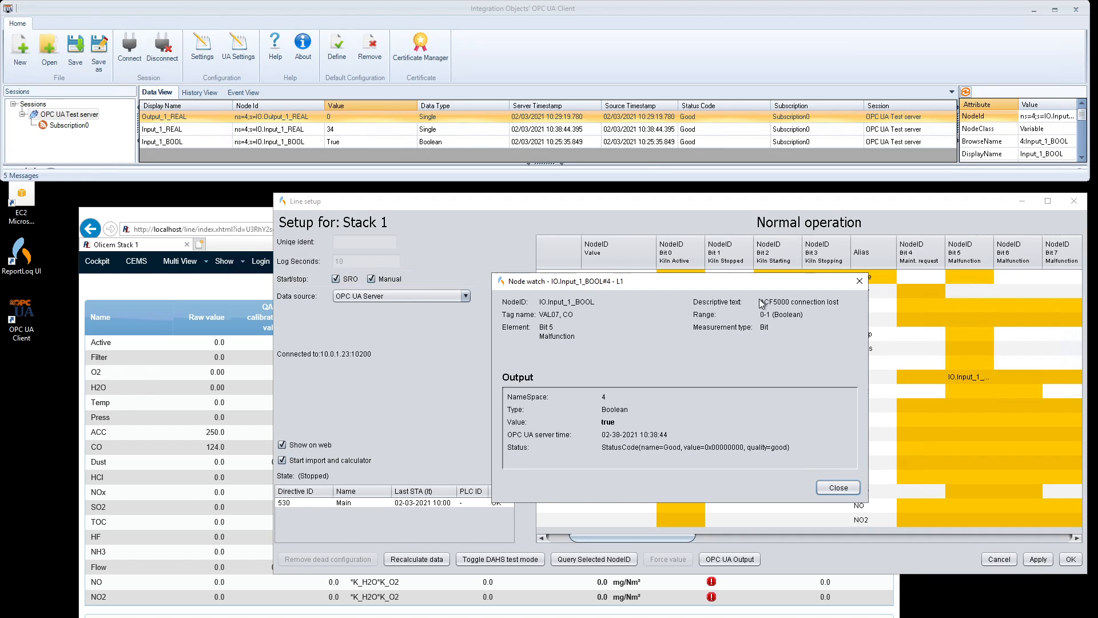
left_click(843, 491)
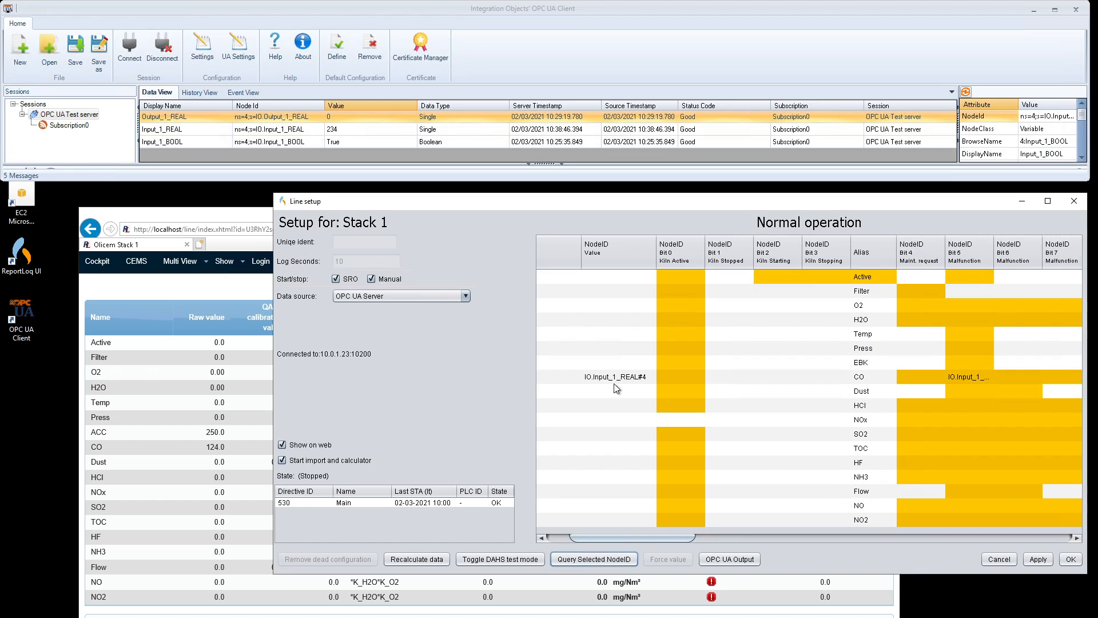
left_click(237, 218)
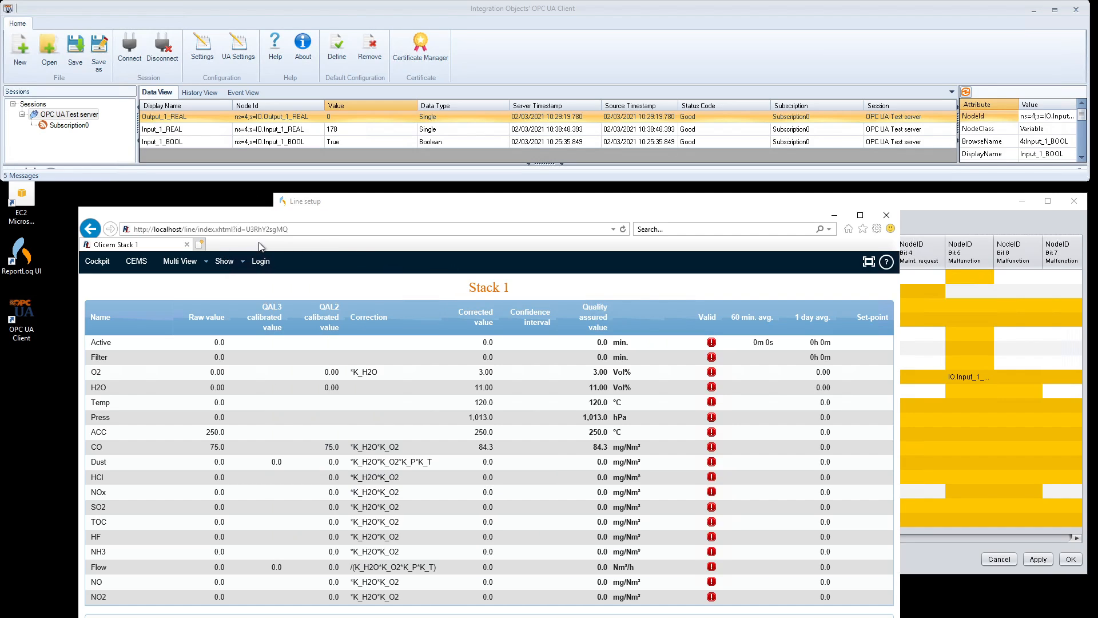
left_click(189, 230)
double_click(207, 230)
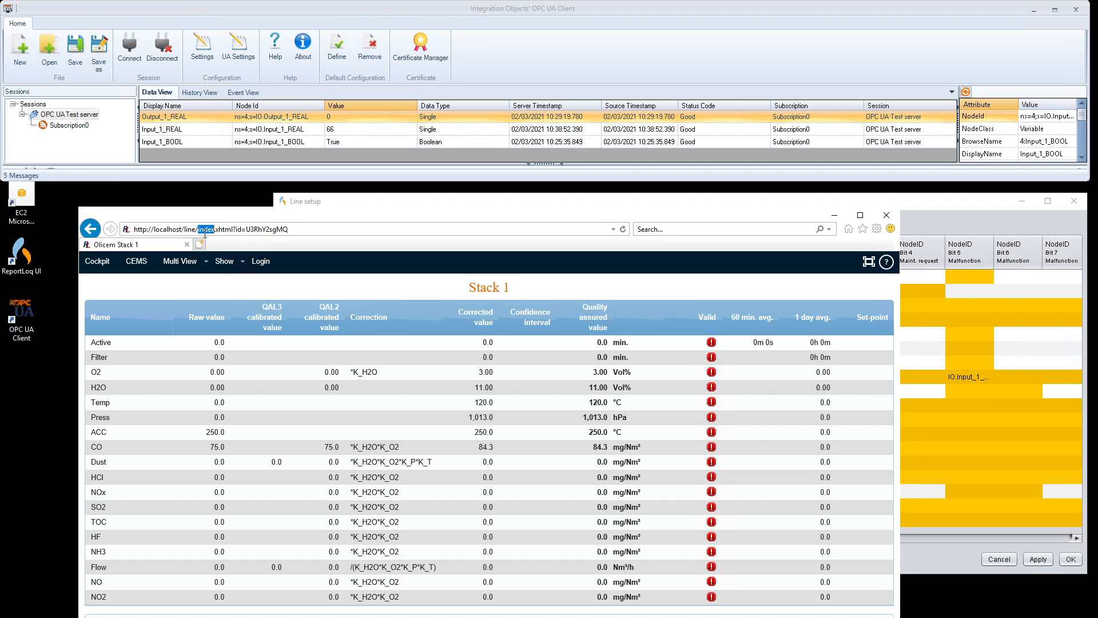
type("test")
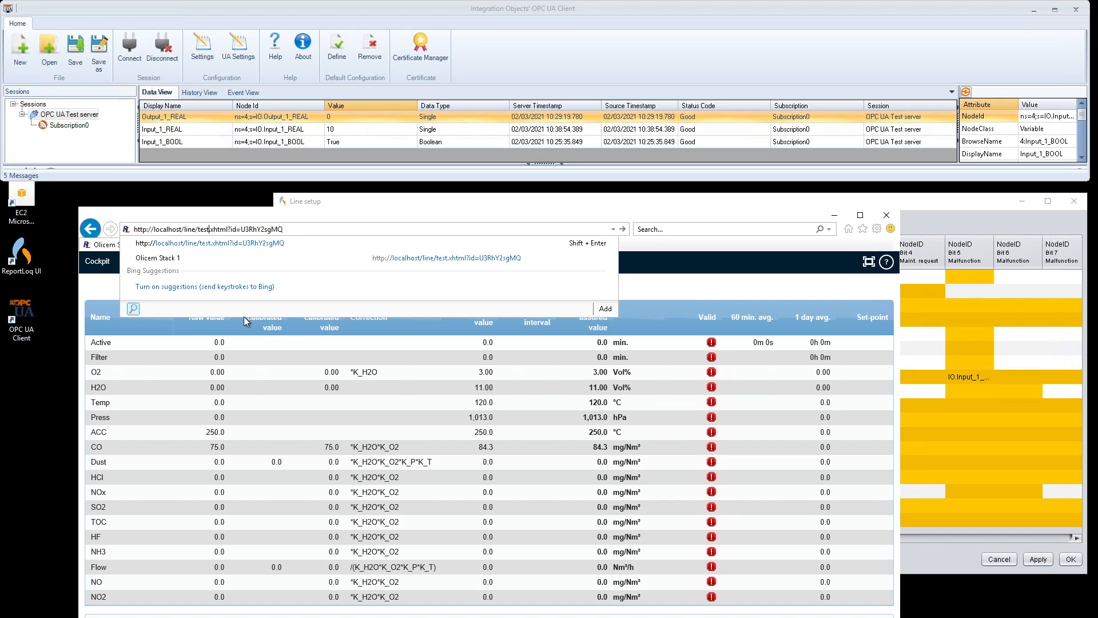
key("Return")
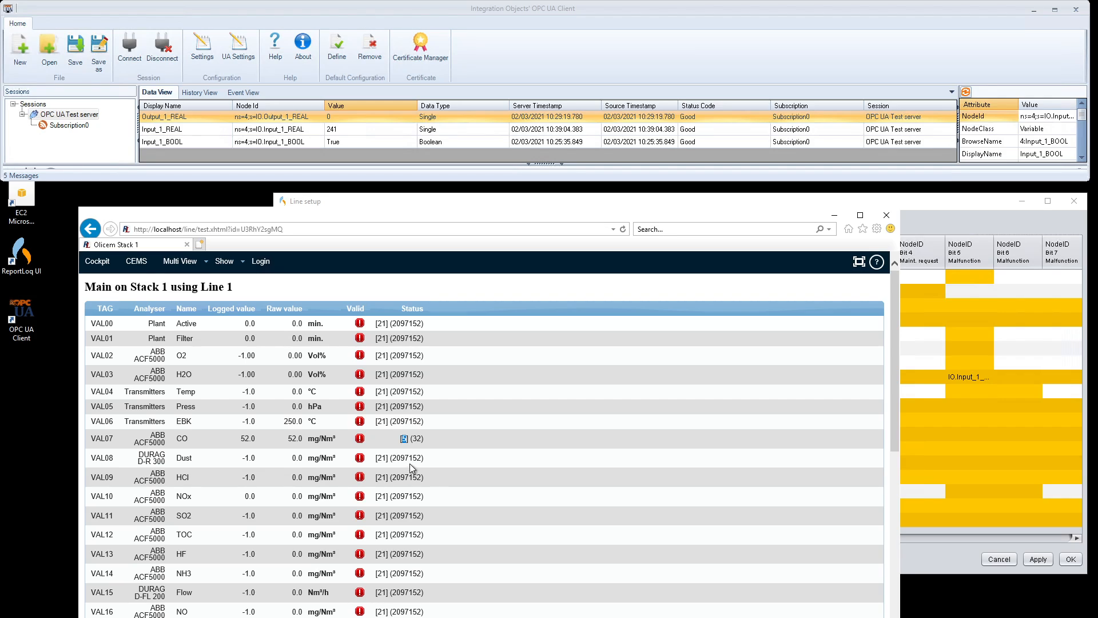
left_click_drag(406, 438, 404, 439)
left_click_drag(444, 212, 441, 209)
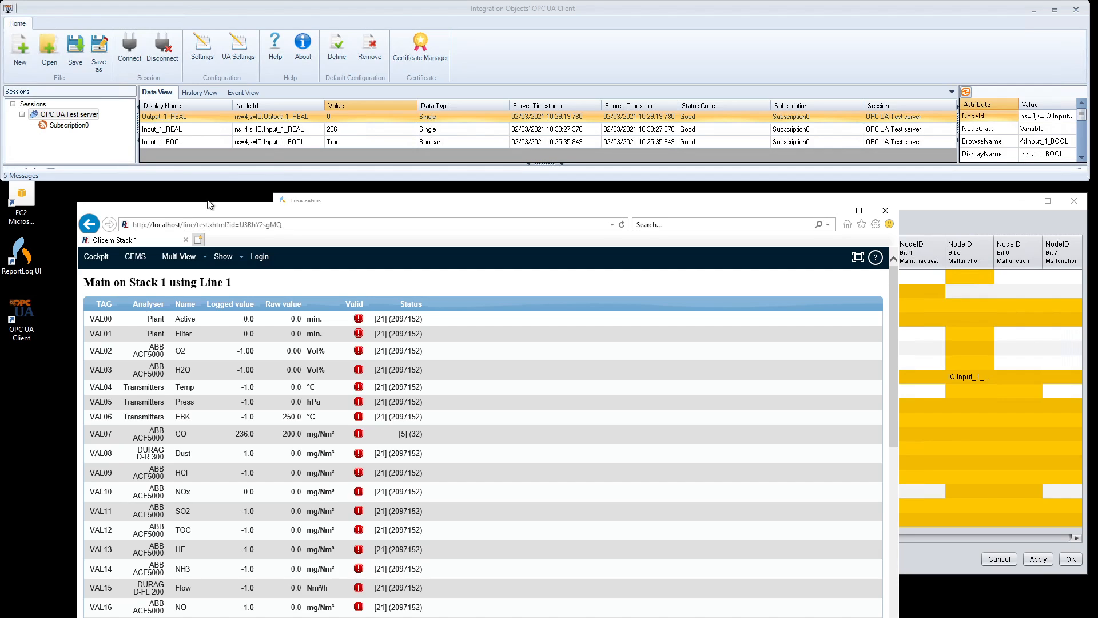
left_click(92, 226)
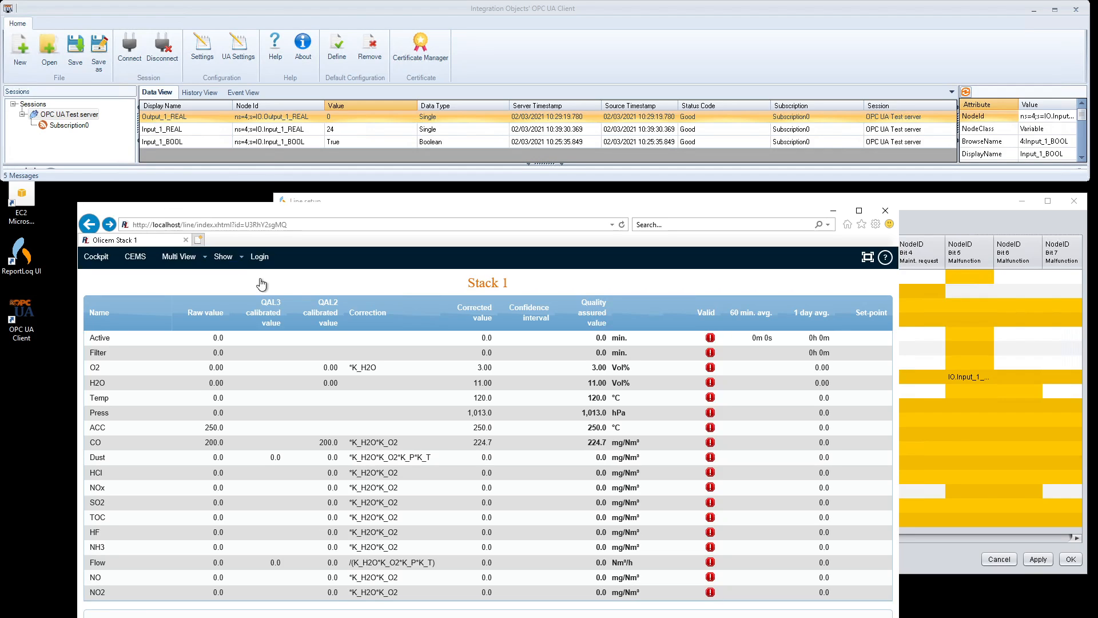
Step: Move the Alias column beside the output columns in the Stack 1 setup grid
left_click_drag(320, 443, 342, 452)
left_click(972, 378)
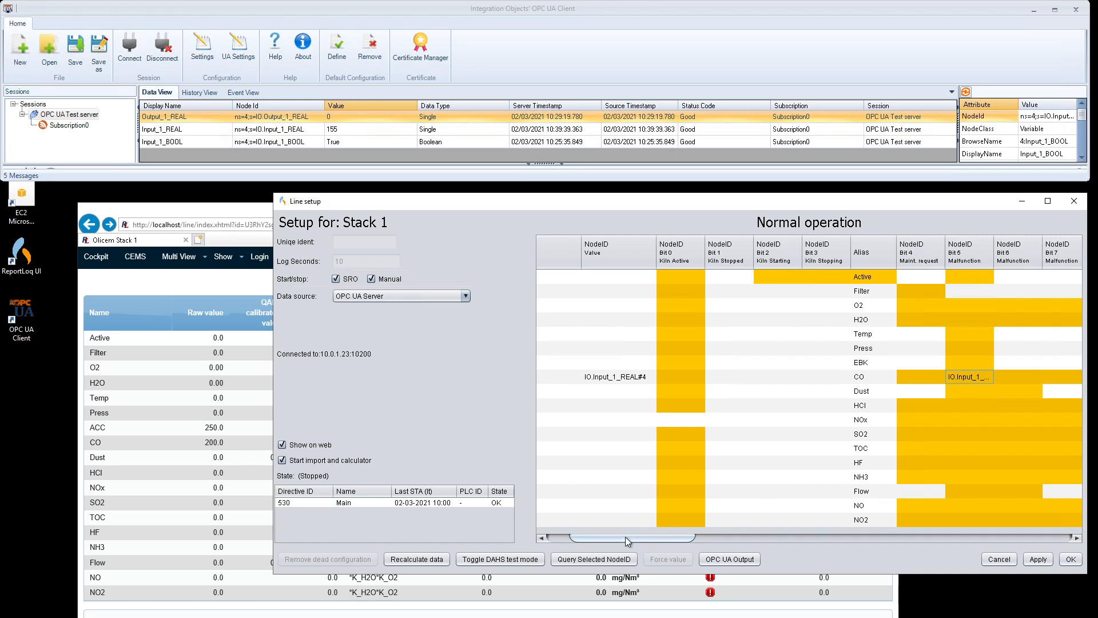
left_click_drag(626, 537, 697, 543)
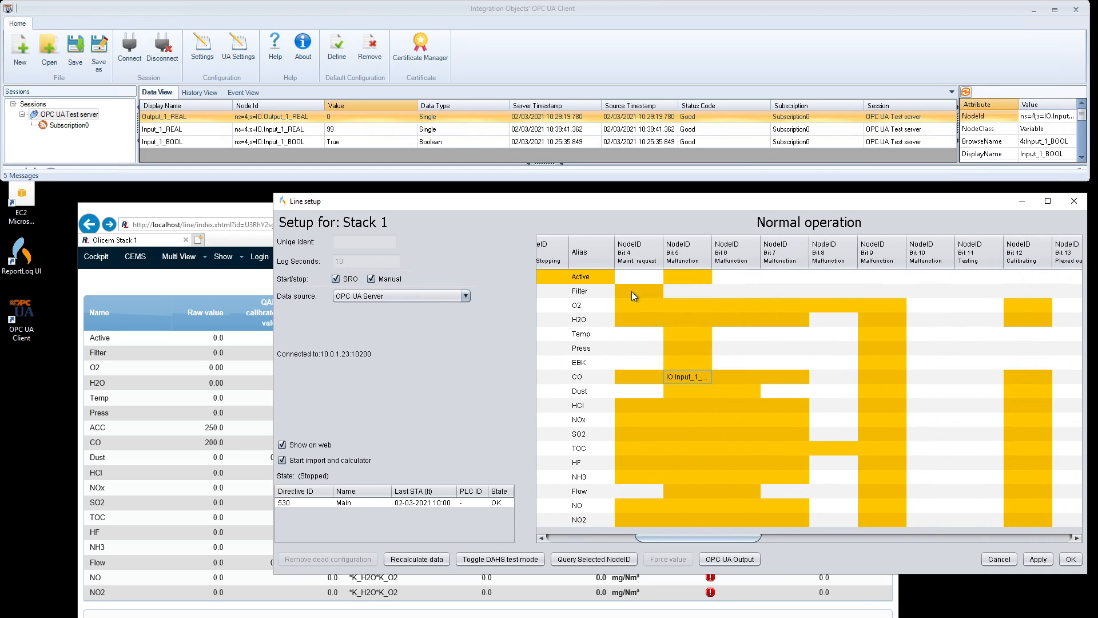
left_click_drag(599, 247, 1034, 254)
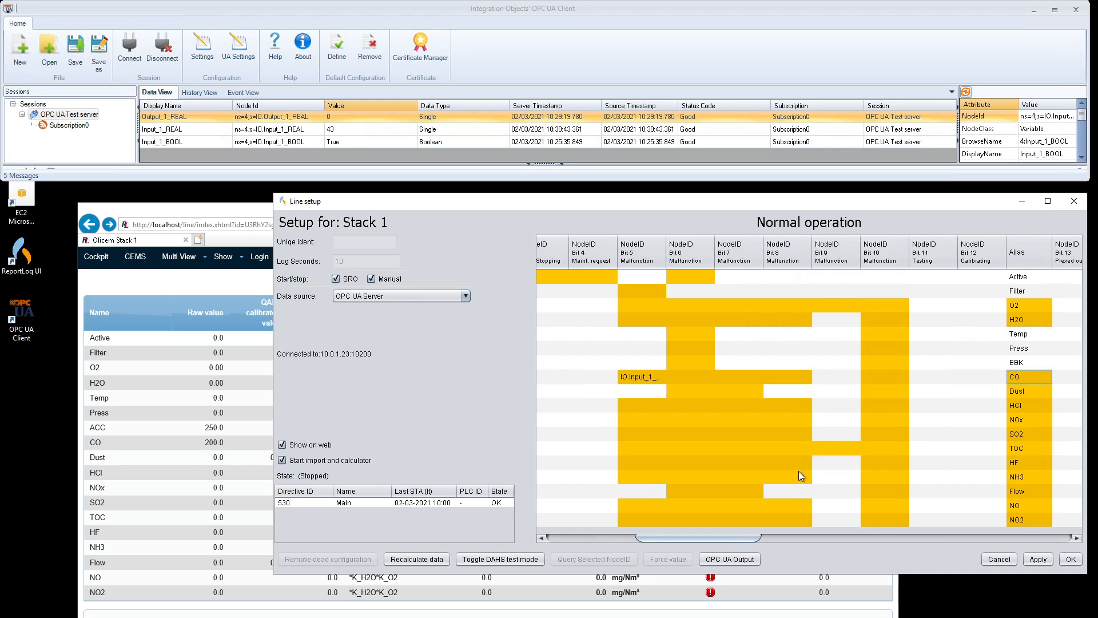
left_click_drag(680, 538, 787, 534)
left_click_drag(596, 249, 1008, 261)
left_click_drag(815, 537, 908, 543)
left_click_drag(630, 257, 994, 322)
left_click_drag(865, 539, 953, 543)
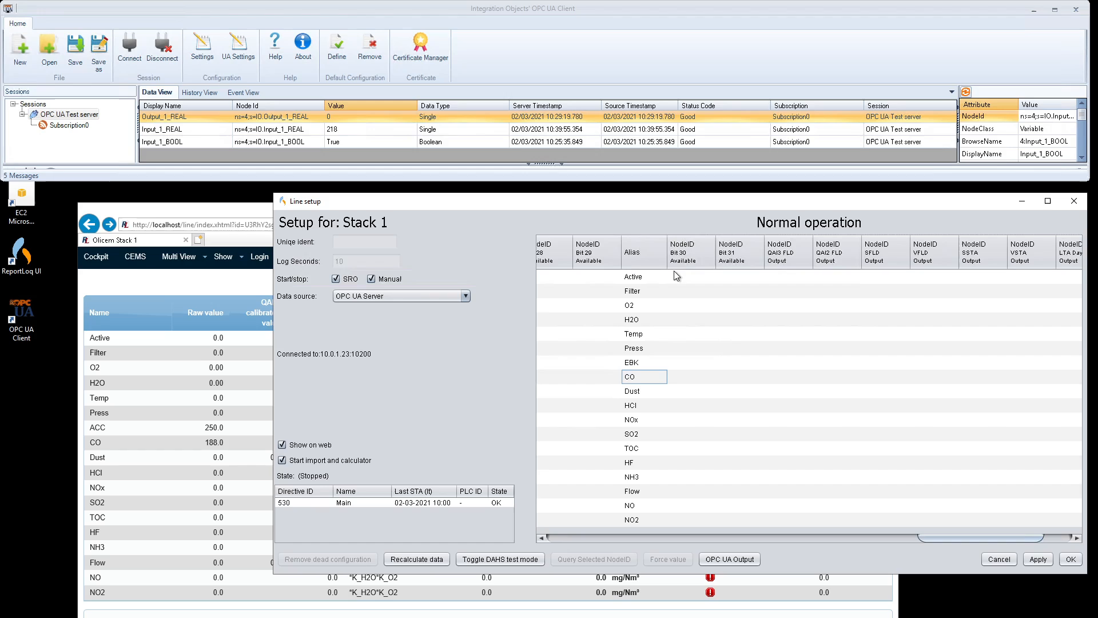
left_click_drag(647, 257, 750, 251)
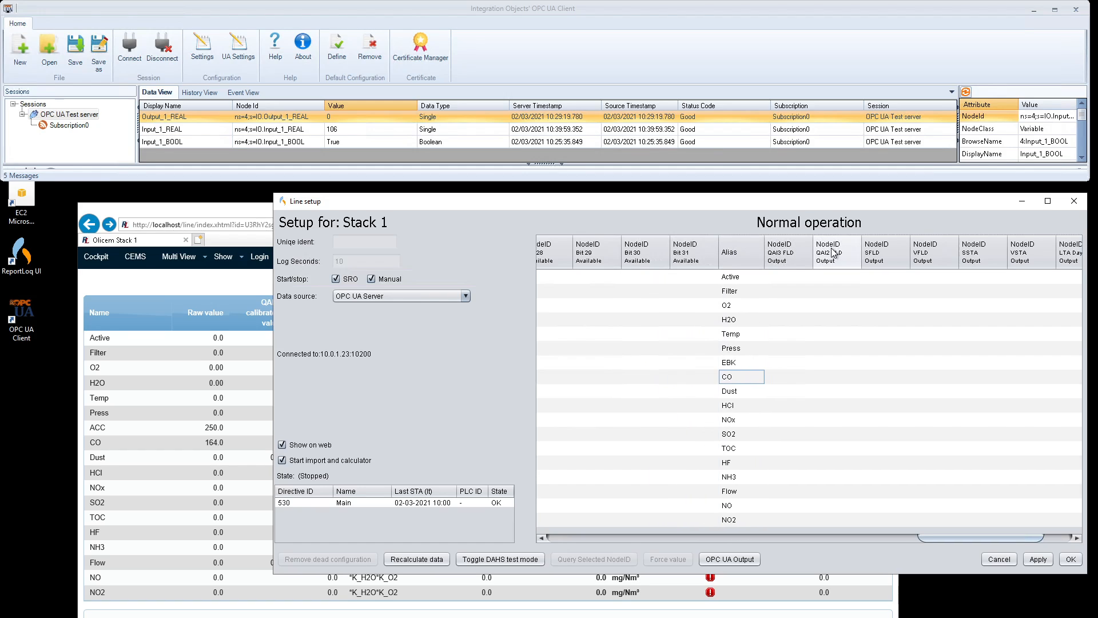
Step: Enter IO.Output_1_REAL#4 as the CO row's QAI2 FLD output node ID
left_click(833, 375)
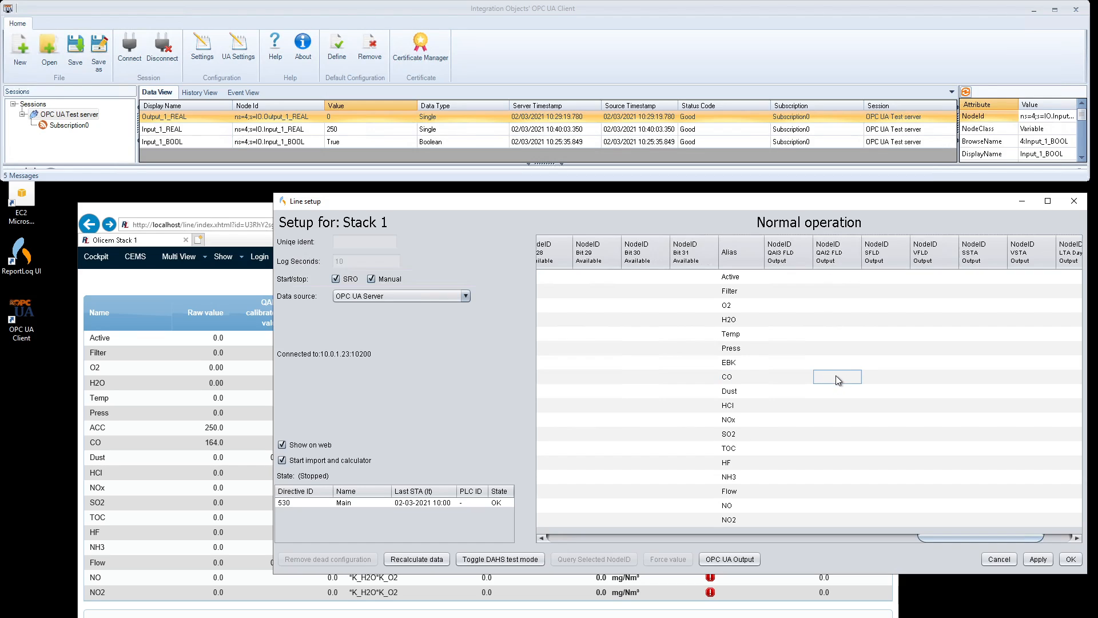
double_click(836, 376)
type("IO")
type(".")
type("Out")
type("pu")
type("t")
type("_1_")
type("REAL")
type("#4")
Step: Commit IO.Output_1_REAL#4 for CO's QAI2 FLD output, leaving directive 530's PLC ID unchanged, and apply
left_click(859, 397)
left_click(840, 377)
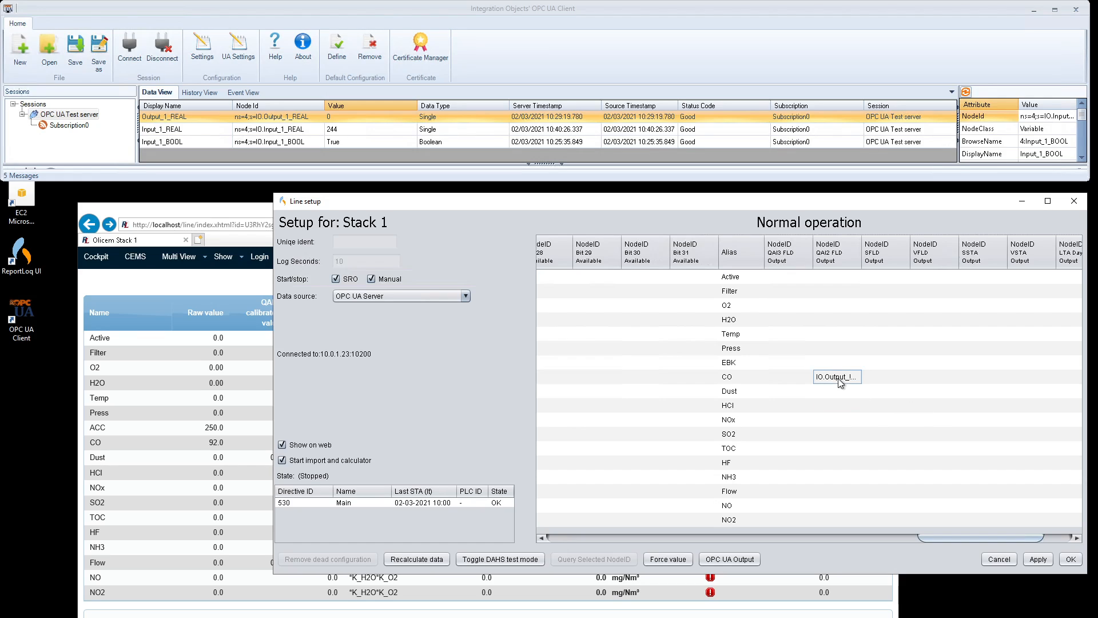
double_click(469, 502)
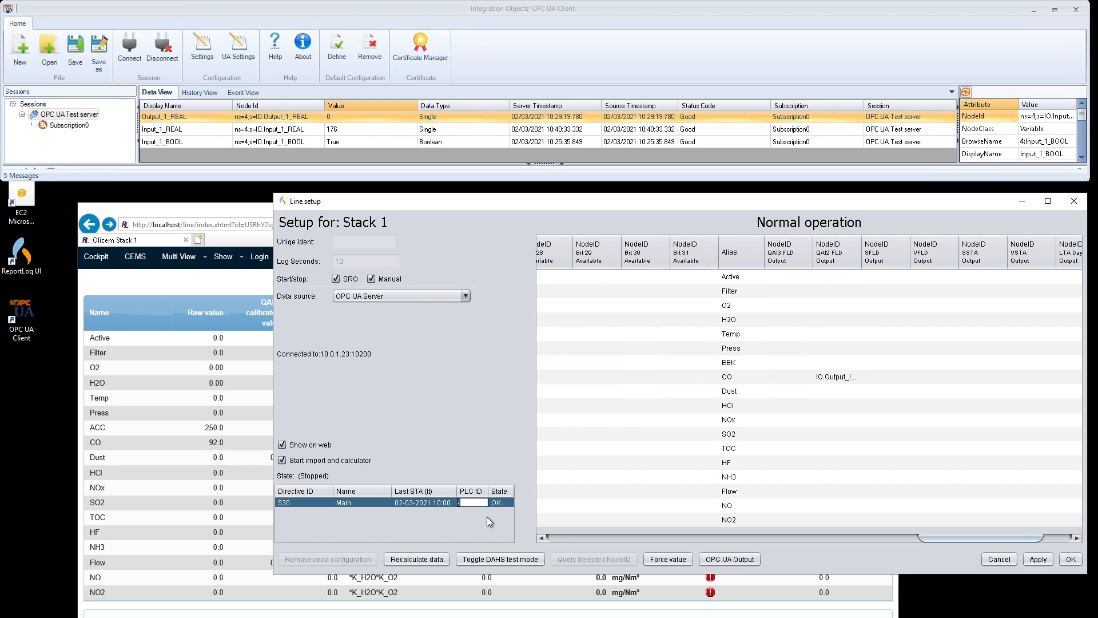
left_click(498, 502)
left_click(833, 379)
left_click(1036, 559)
Step: Widen the QAI2 FLD column and correct CO's output node ID to IO.Output_1_REAL#4
left_click_drag(861, 257, 892, 258)
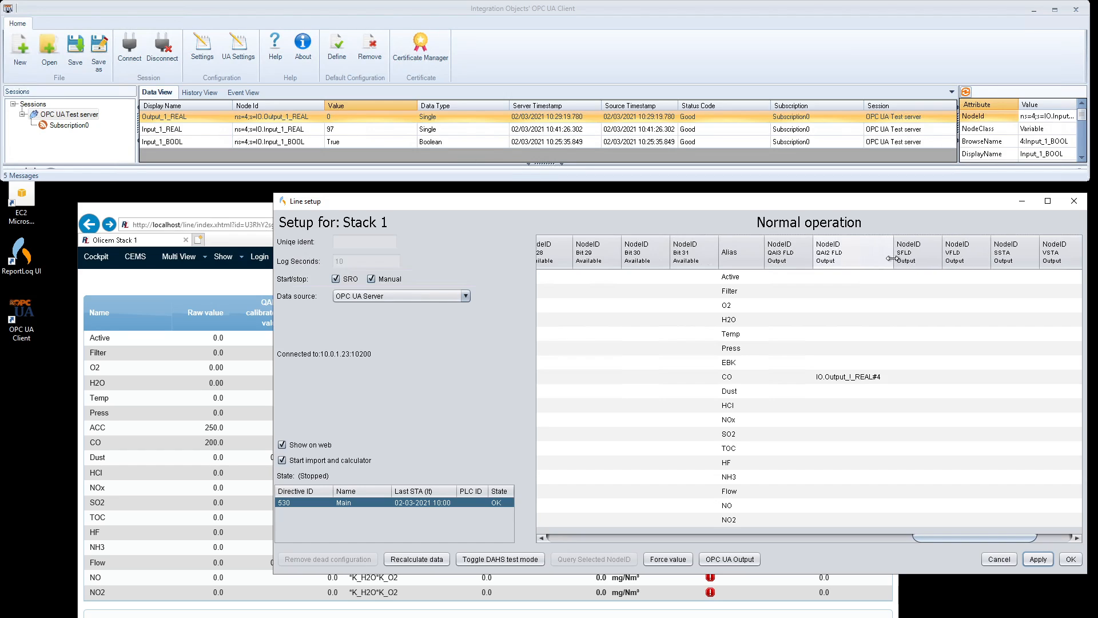
double_click(851, 379)
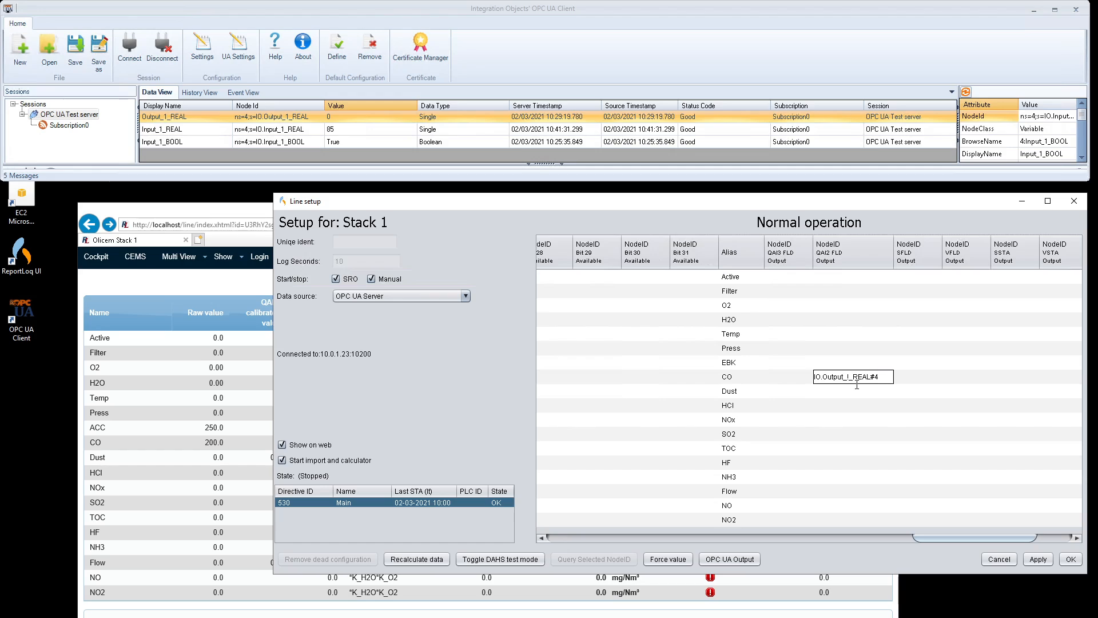
key("Return")
left_click(864, 377)
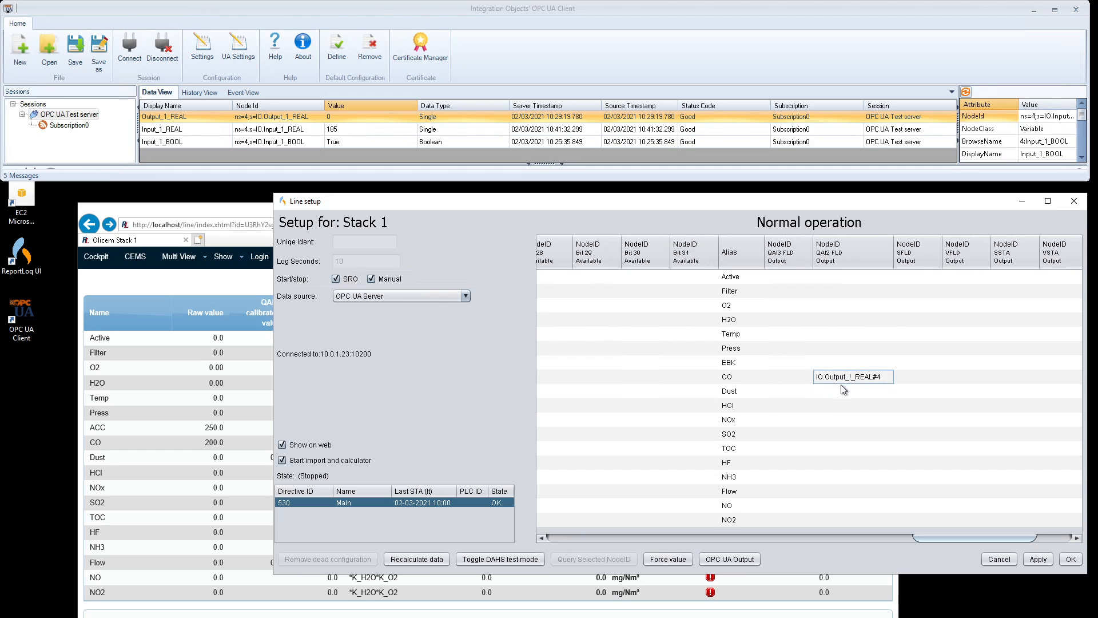
left_click(662, 559)
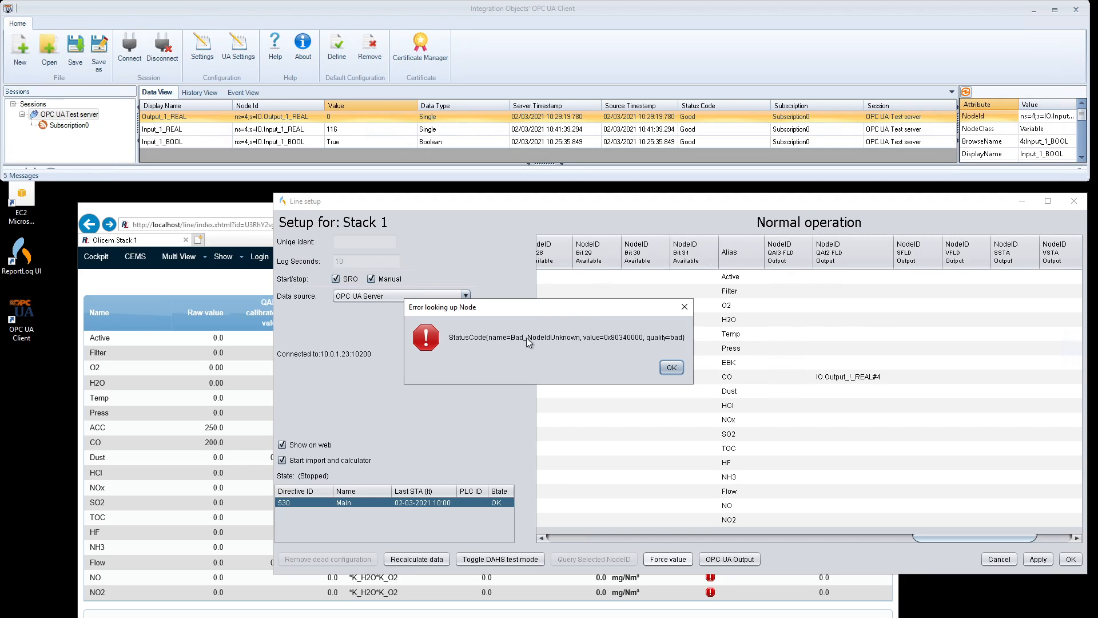
left_click(672, 367)
double_click(856, 377)
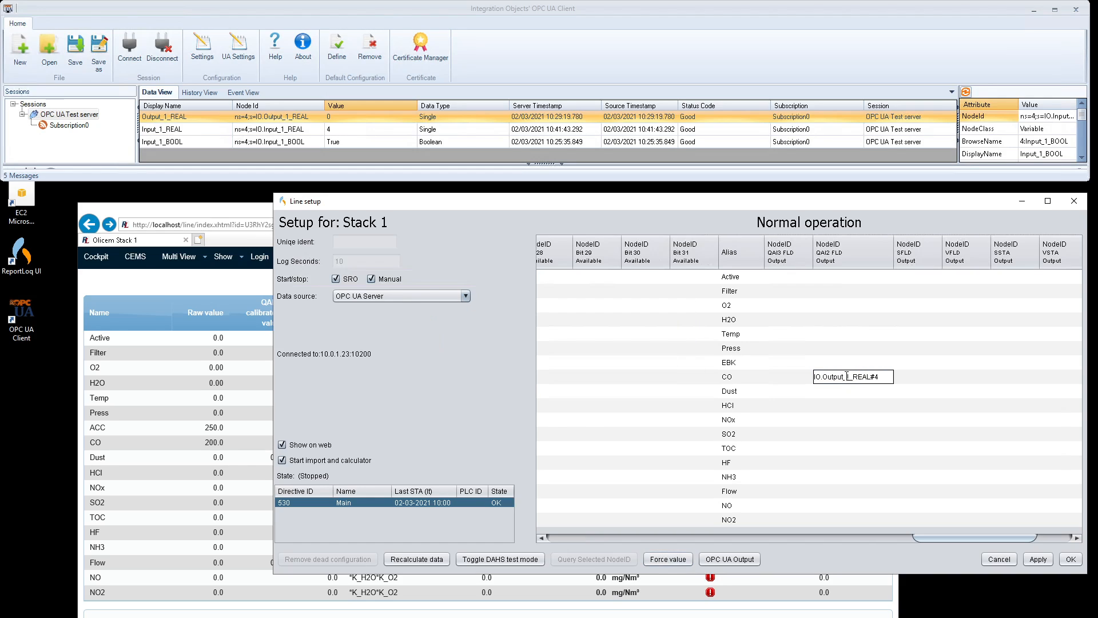
type("1")
left_click(885, 426)
left_click(853, 381)
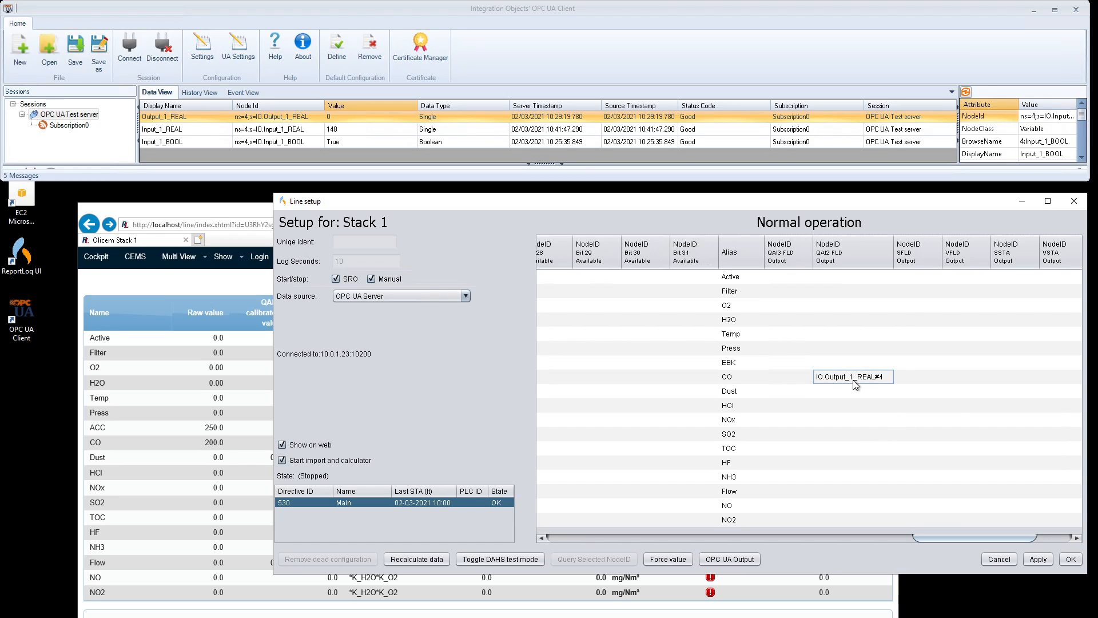
Step: Force a test value of 2 onto IO.Output_1_REAL and acknowledge the message
left_click(668, 558)
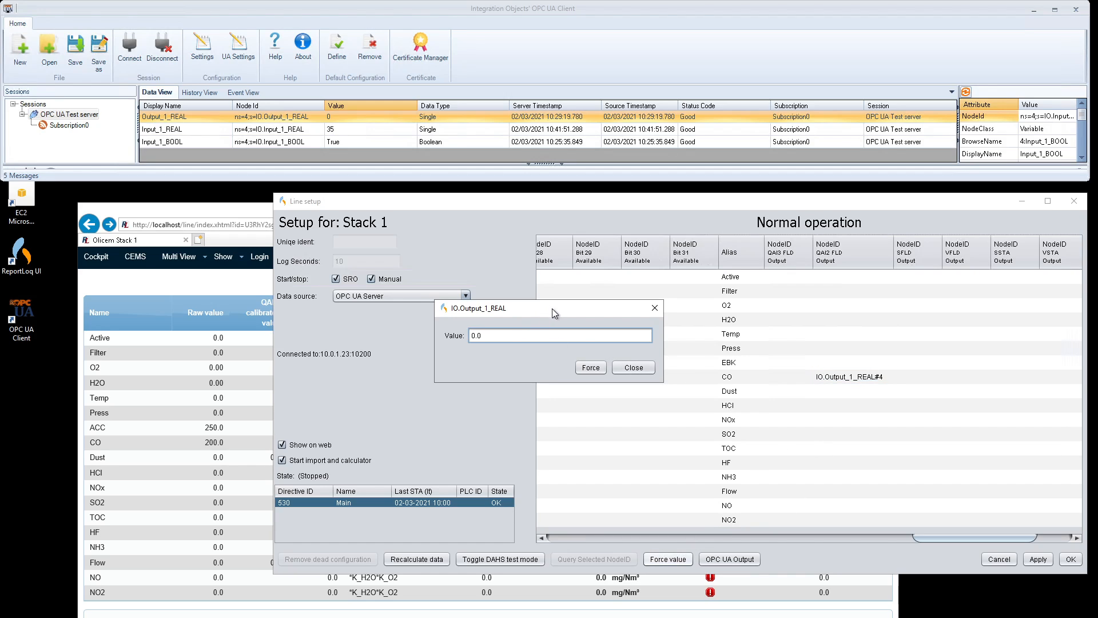
left_click_drag(551, 310, 704, 382)
double_click(701, 392)
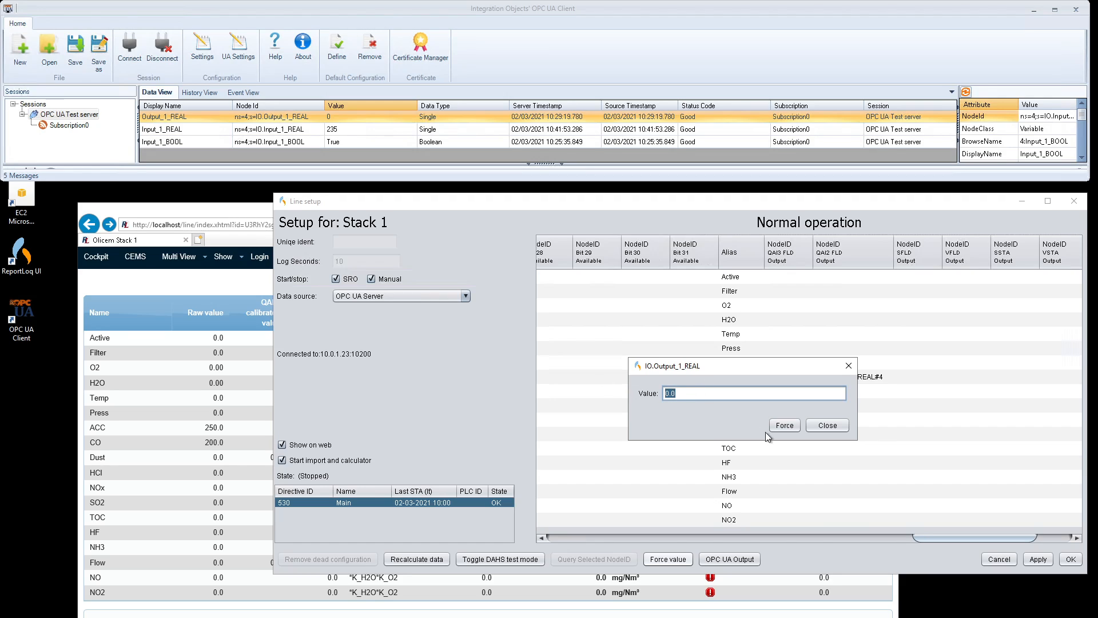
type("2")
left_click(785, 425)
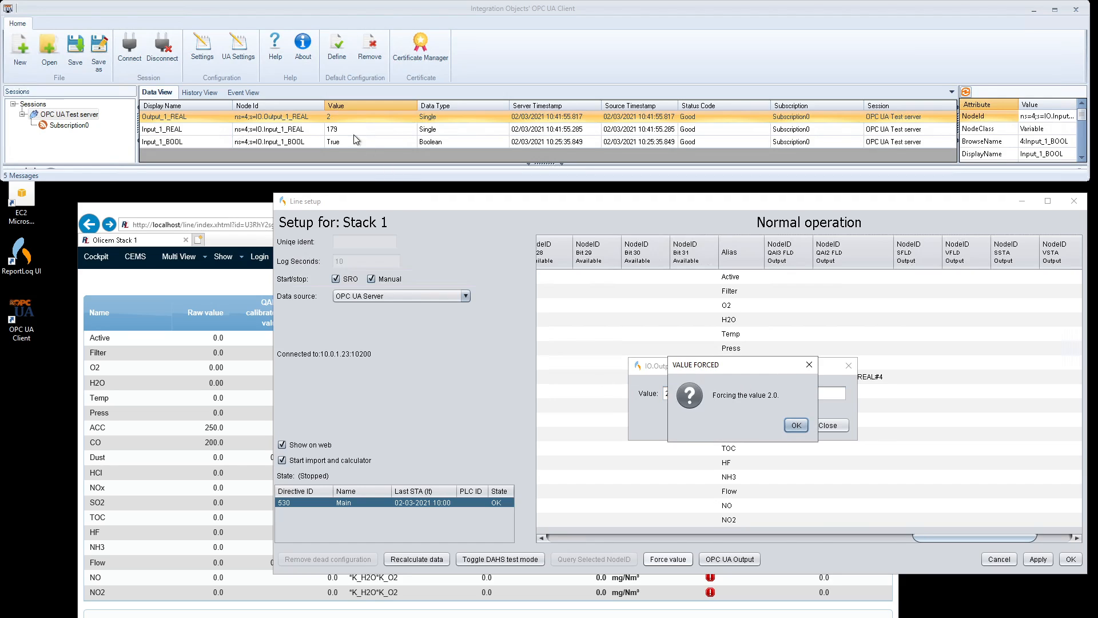
left_click(789, 425)
Step: Close the force box, apply the setup, and confirm Output_1_REAL reads 200 in OPC UA Client
left_click(834, 428)
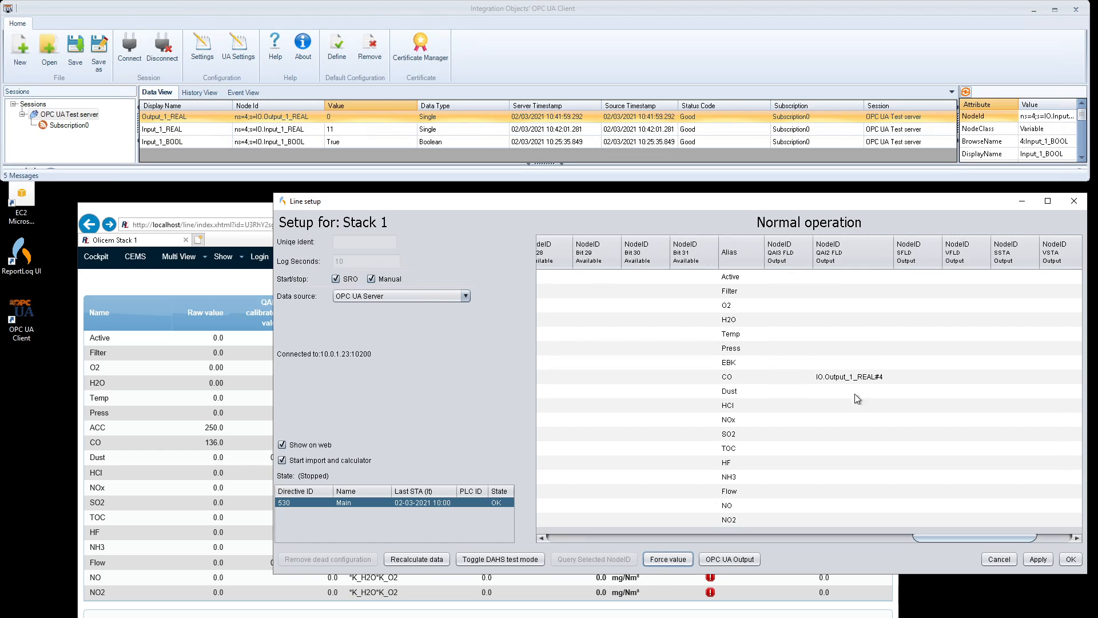
left_click(1038, 559)
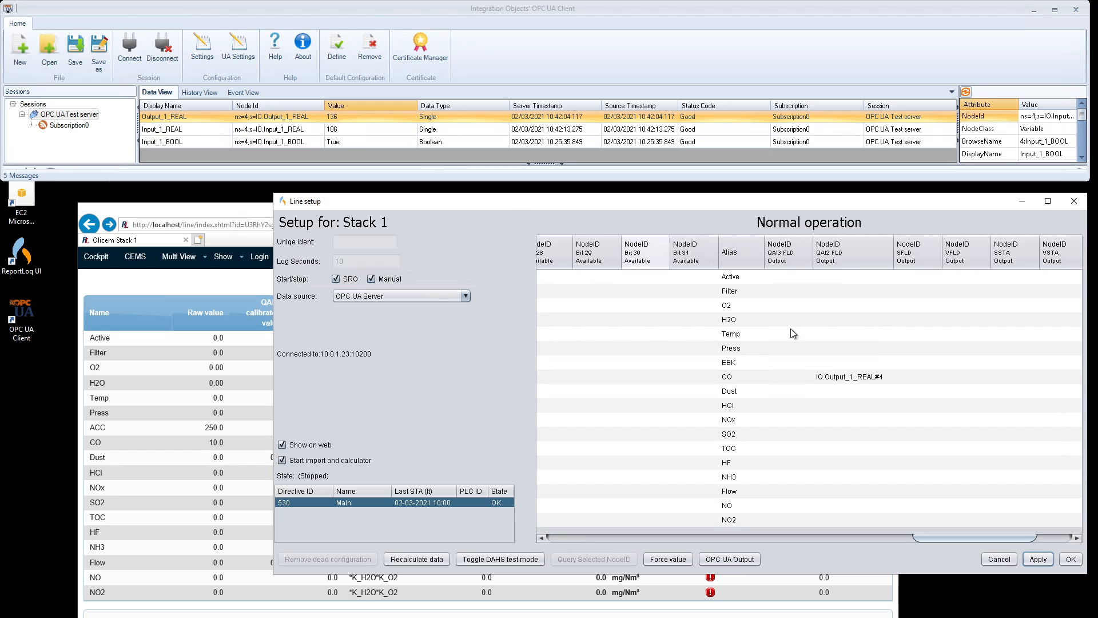
left_click(346, 115)
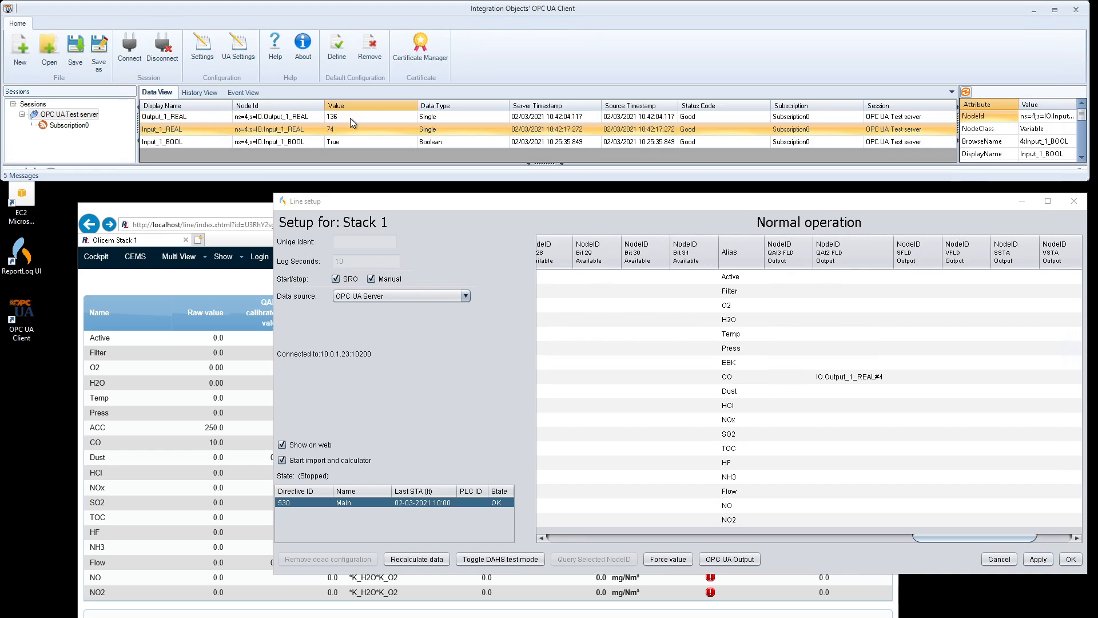
left_click(350, 130)
left_click(334, 116)
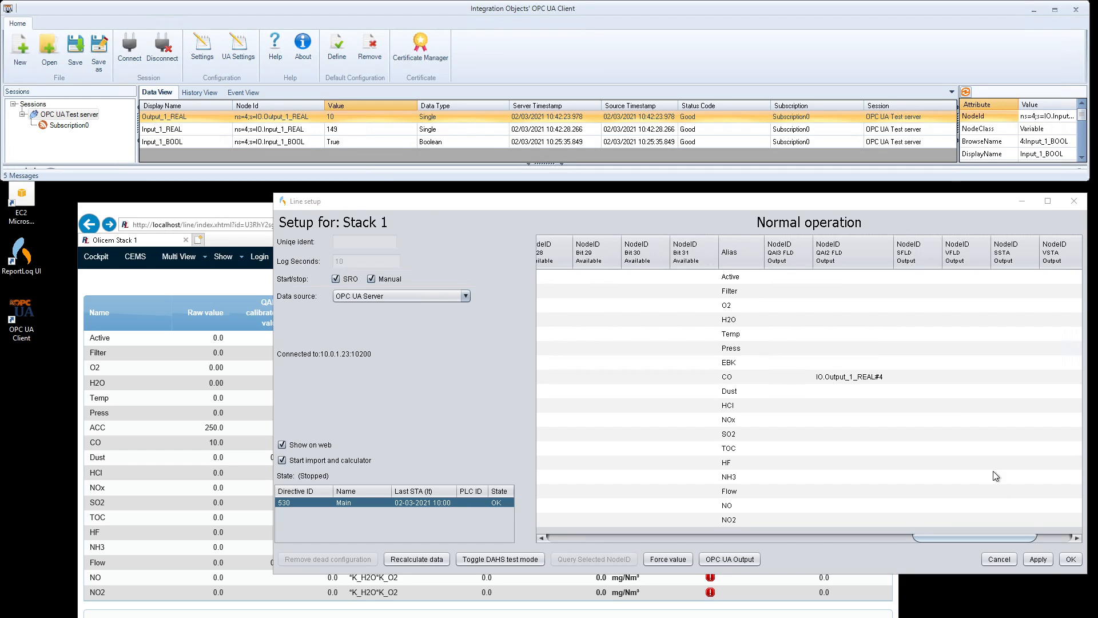
left_click_drag(935, 536, 944, 544)
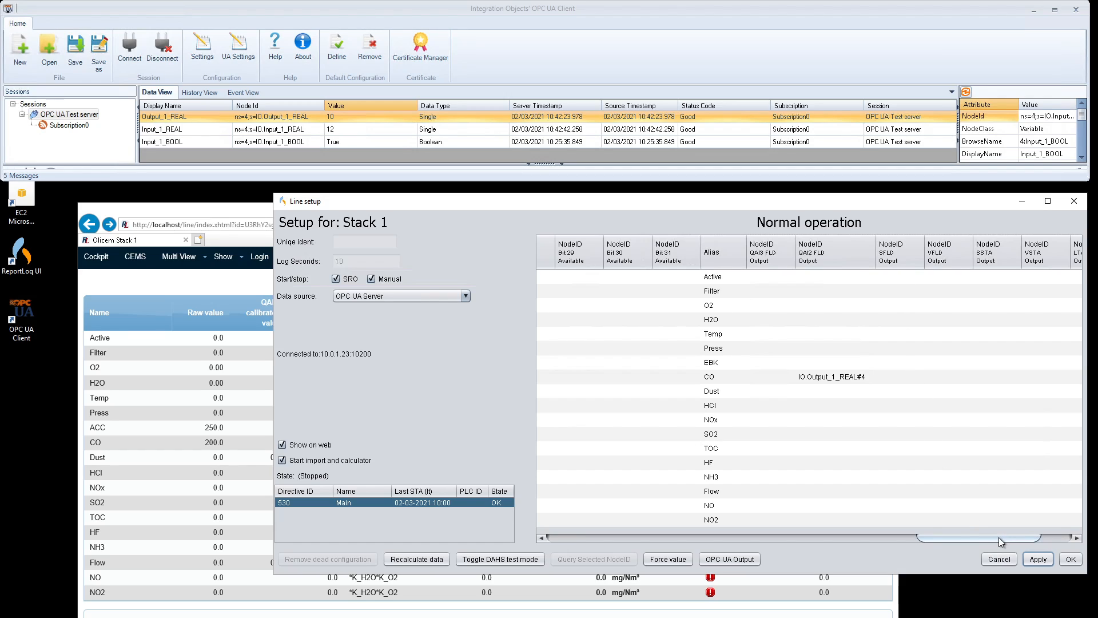
Step: Pick Last logged UTC (Watchdog) among the OPC UA return values and enlarge the client's Address Space
left_click(737, 564)
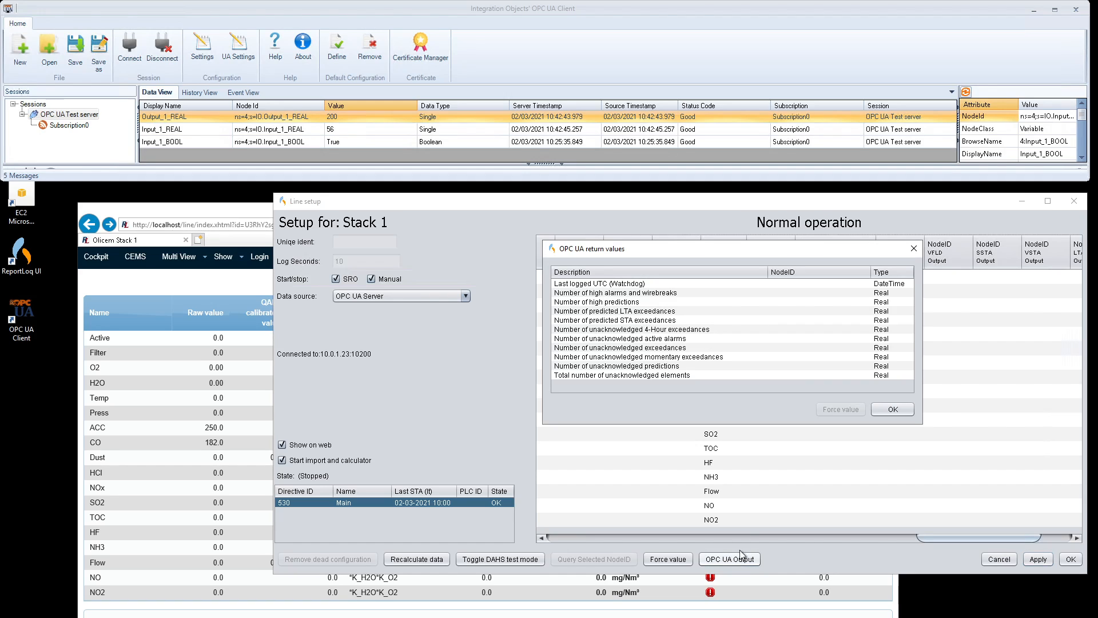
left_click(815, 284)
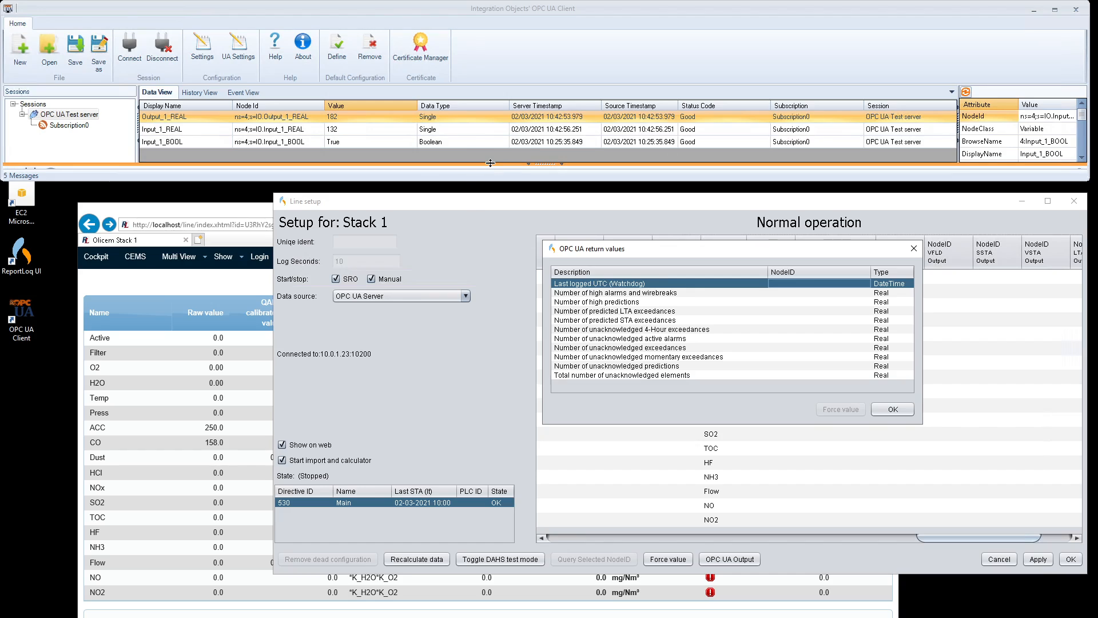
left_click_drag(489, 164, 521, 485)
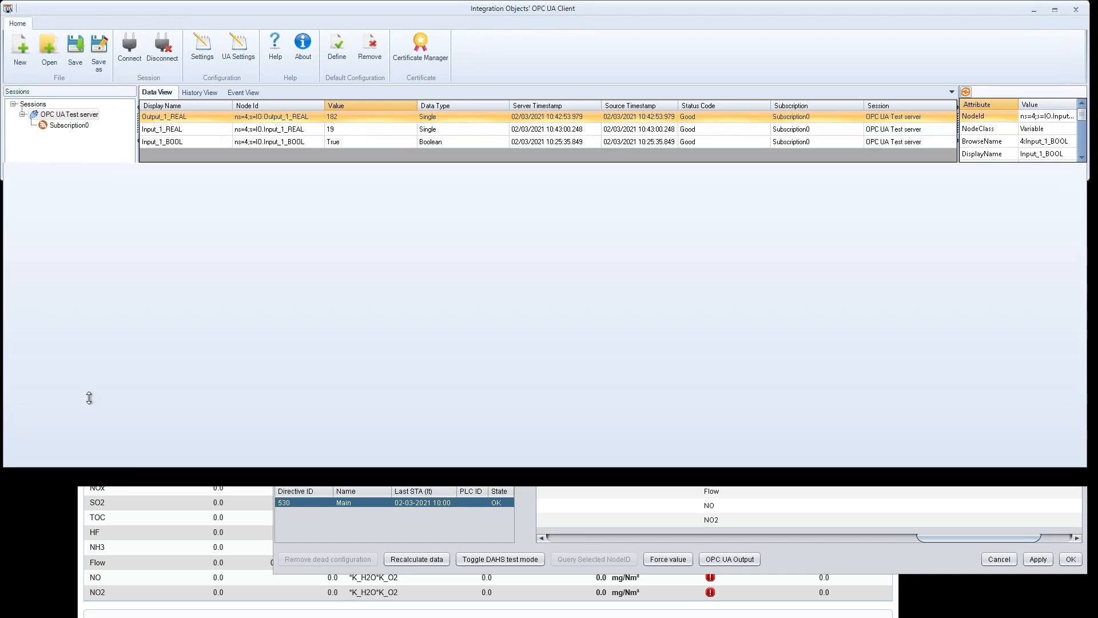
Step: Monitor the Input_TIME node in OPC UA Client, then shrink the client window to reveal the setup
left_click(77, 391)
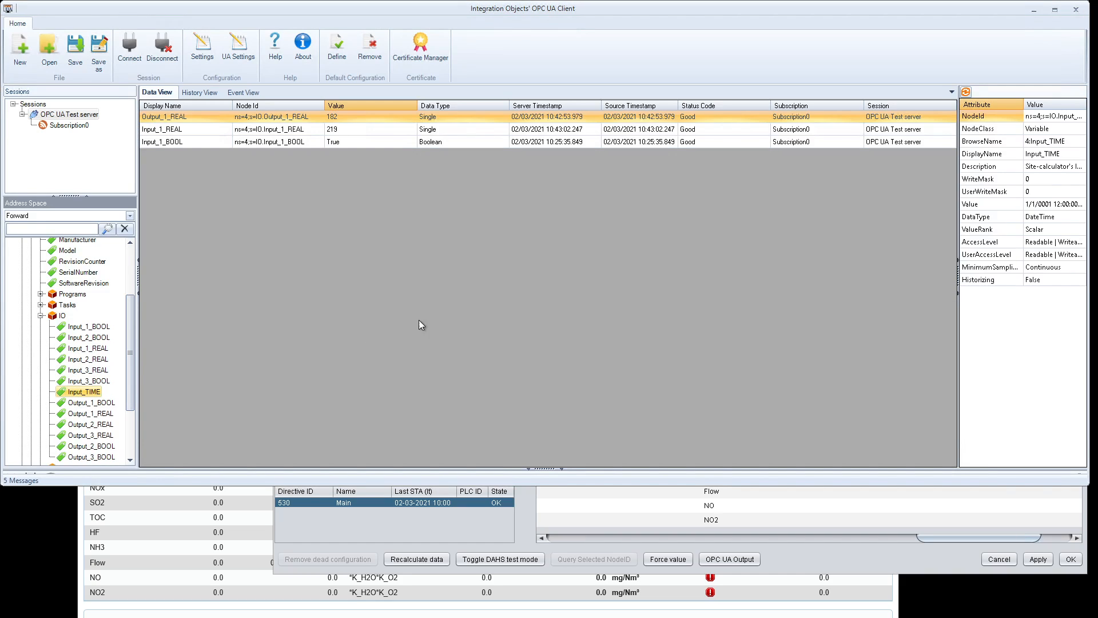
right_click(72, 392)
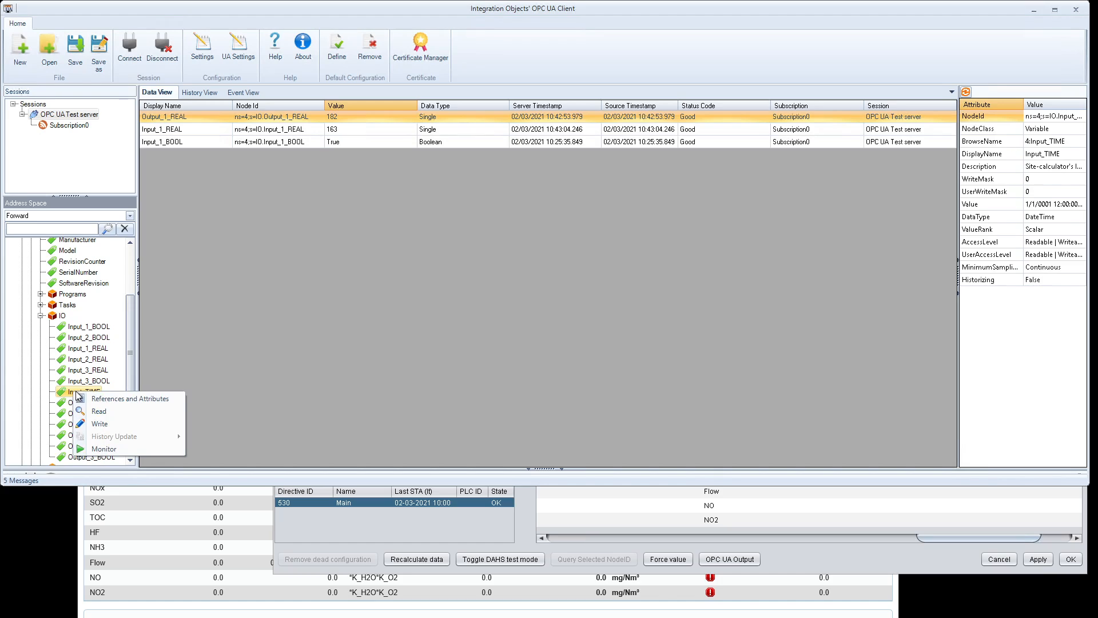
left_click(109, 449)
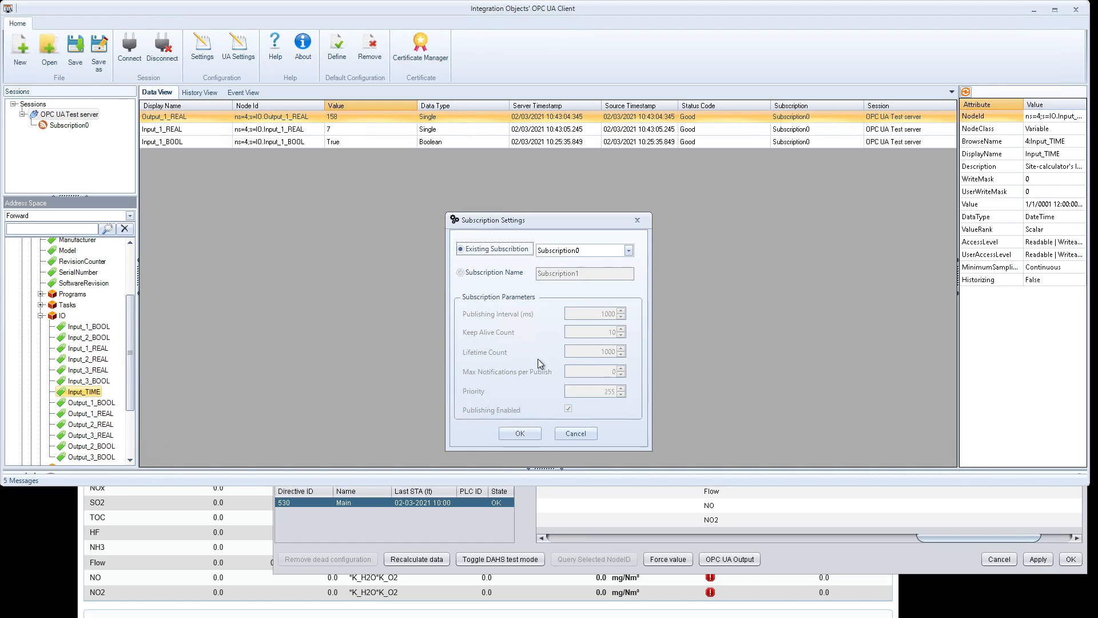
left_click(520, 433)
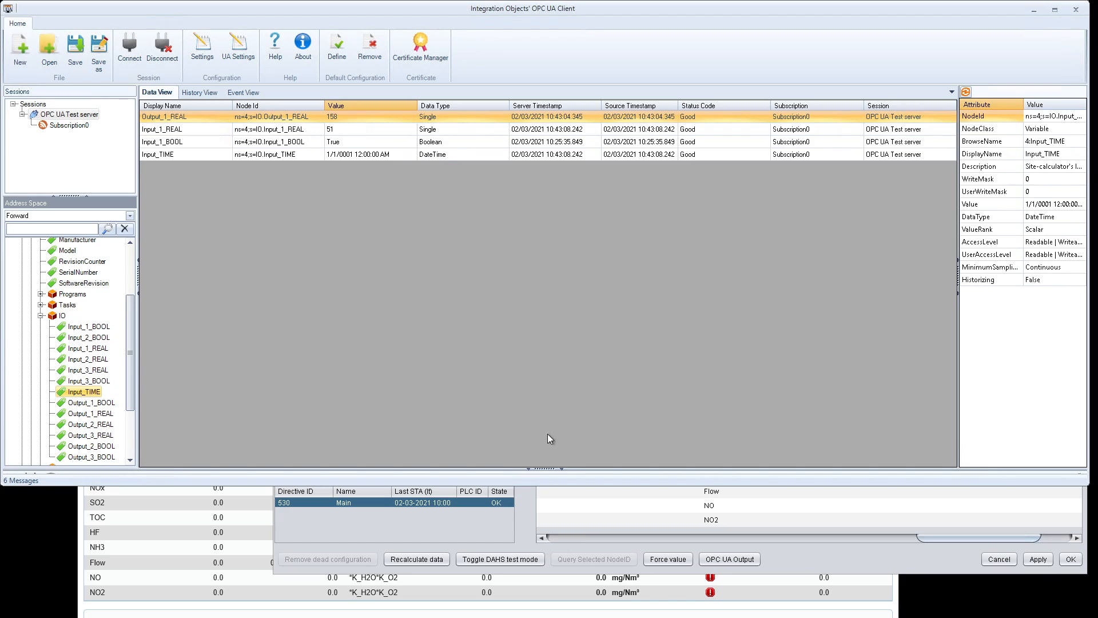
left_click_drag(553, 470, 549, 205)
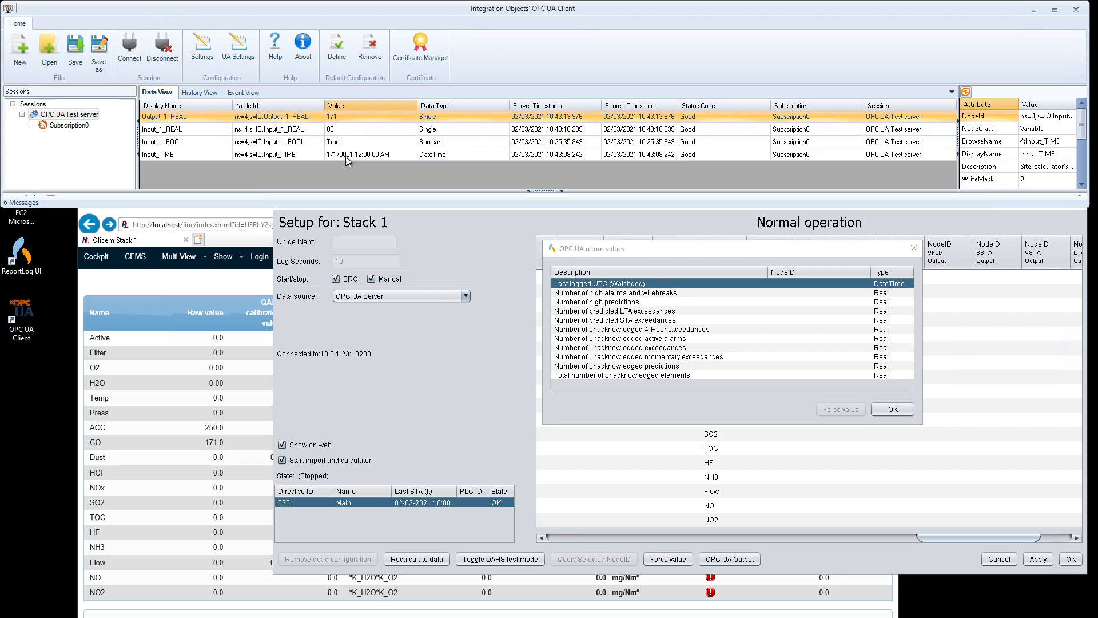
Step: Set the Watchdog return value's node to IO.Input_TIME#4 and view its current timestamp
double_click(796, 282)
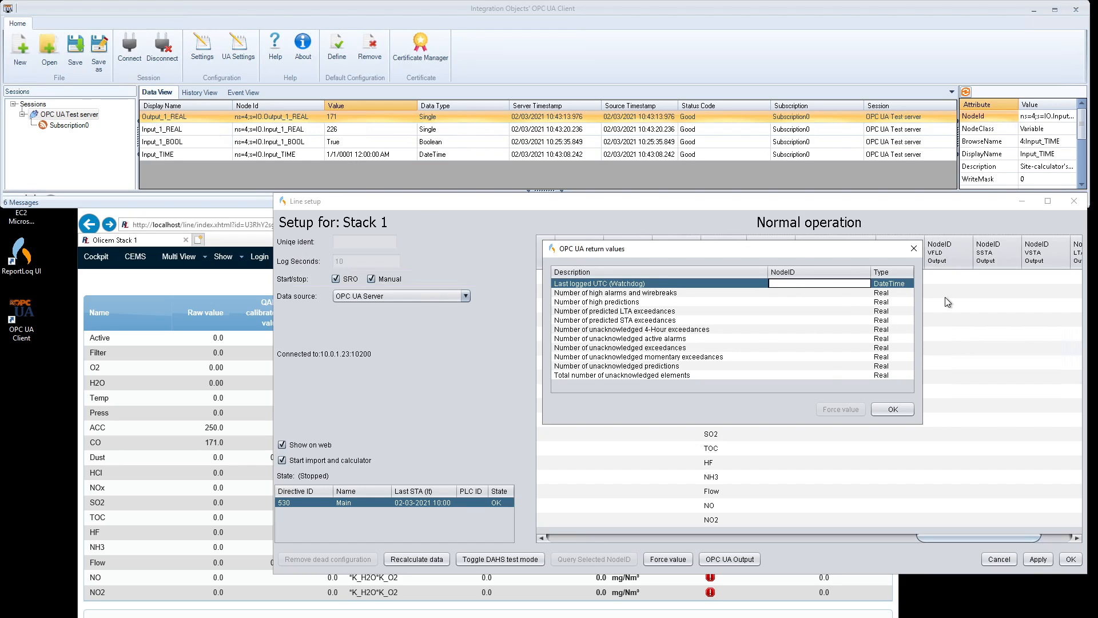
type("IO.Input_TIME#4")
left_click(846, 283)
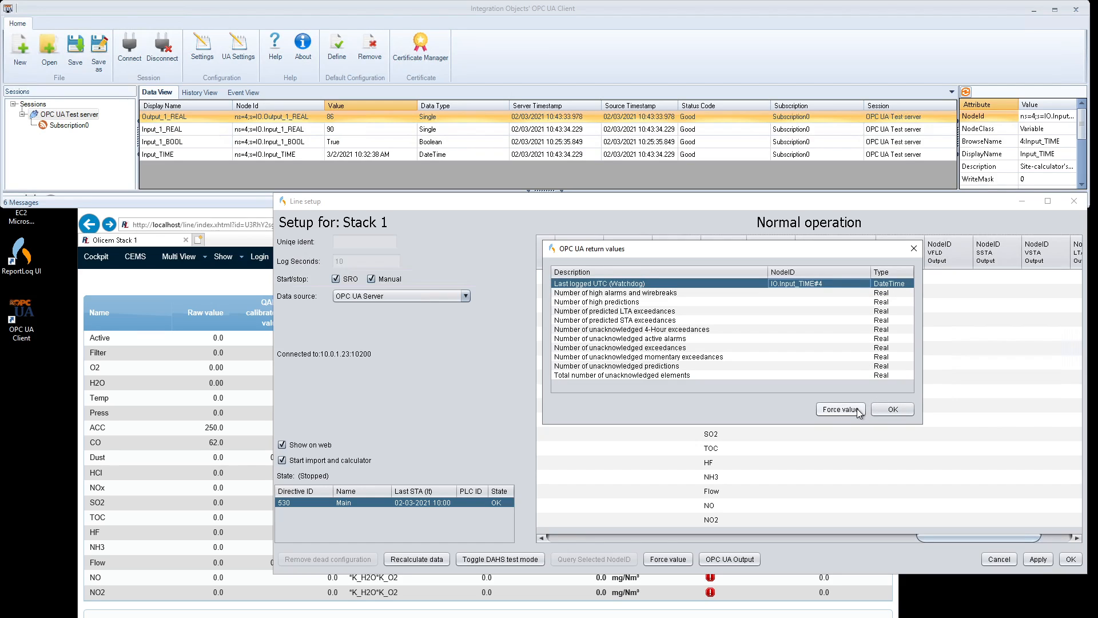
left_click(841, 409)
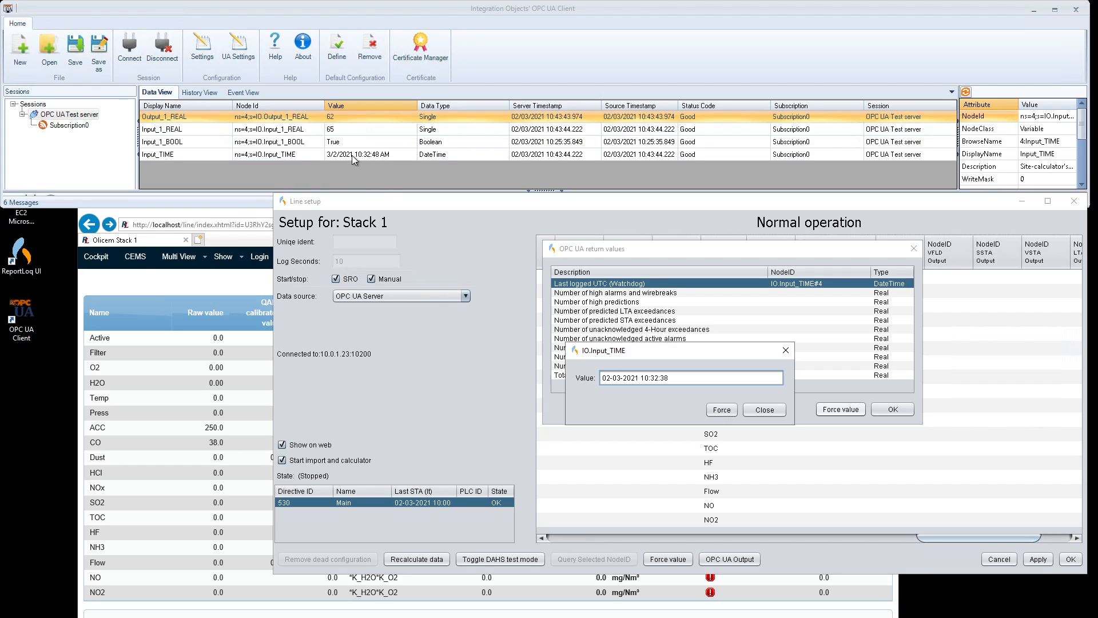
left_click(778, 409)
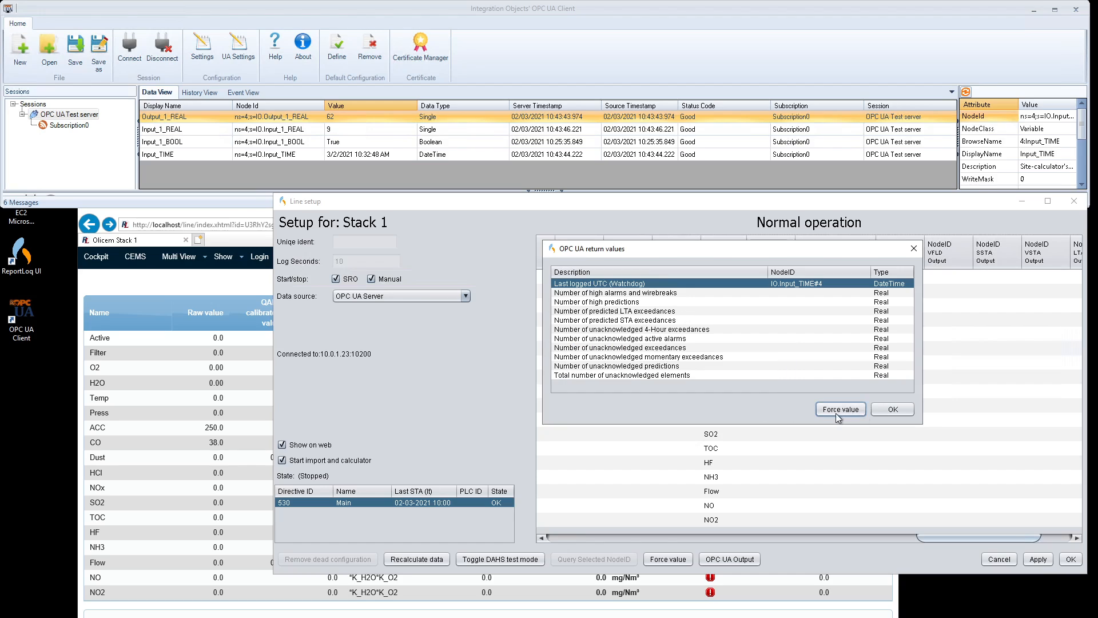
Step: Close the OPC UA return values list and shift the Line setup grid to review CO mappings
left_click(891, 409)
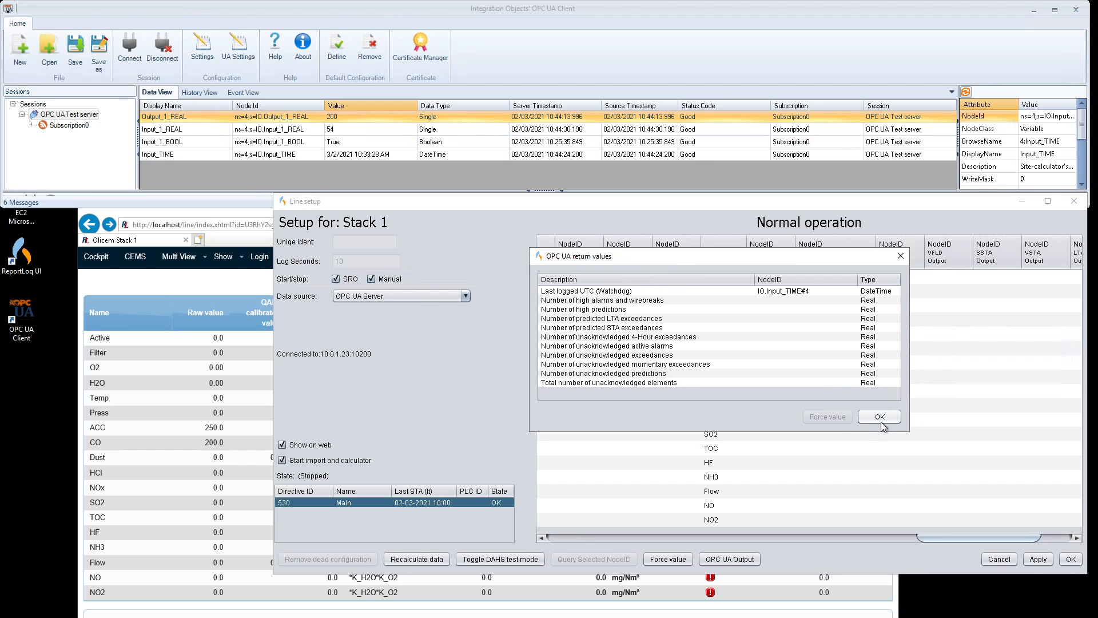
left_click(891, 409)
left_click_drag(802, 201, 769, 205)
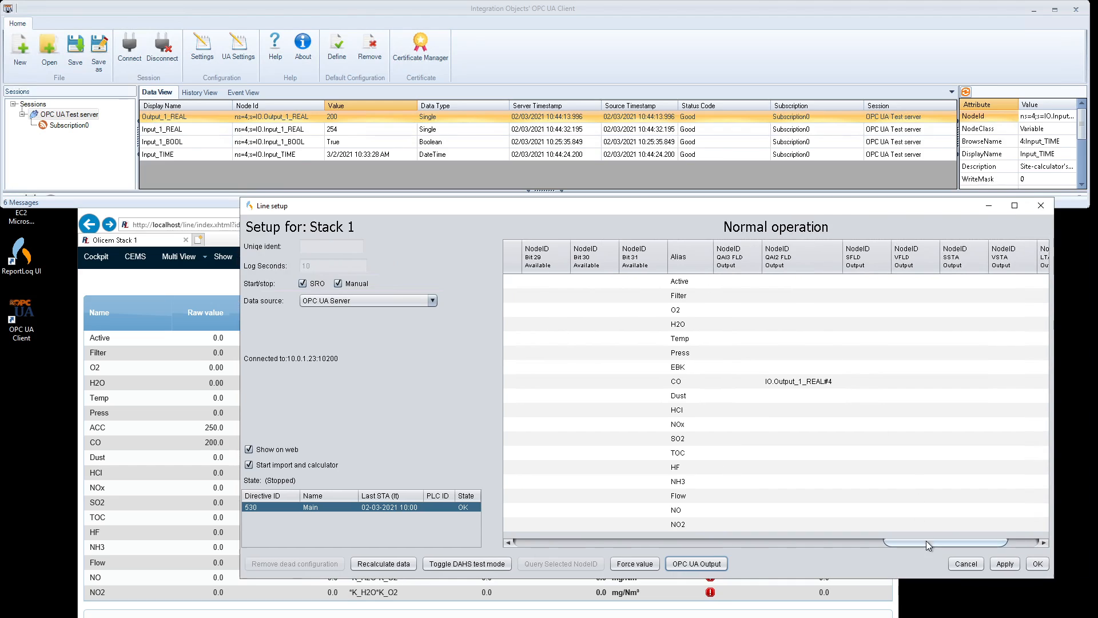
left_click_drag(925, 541, 546, 540)
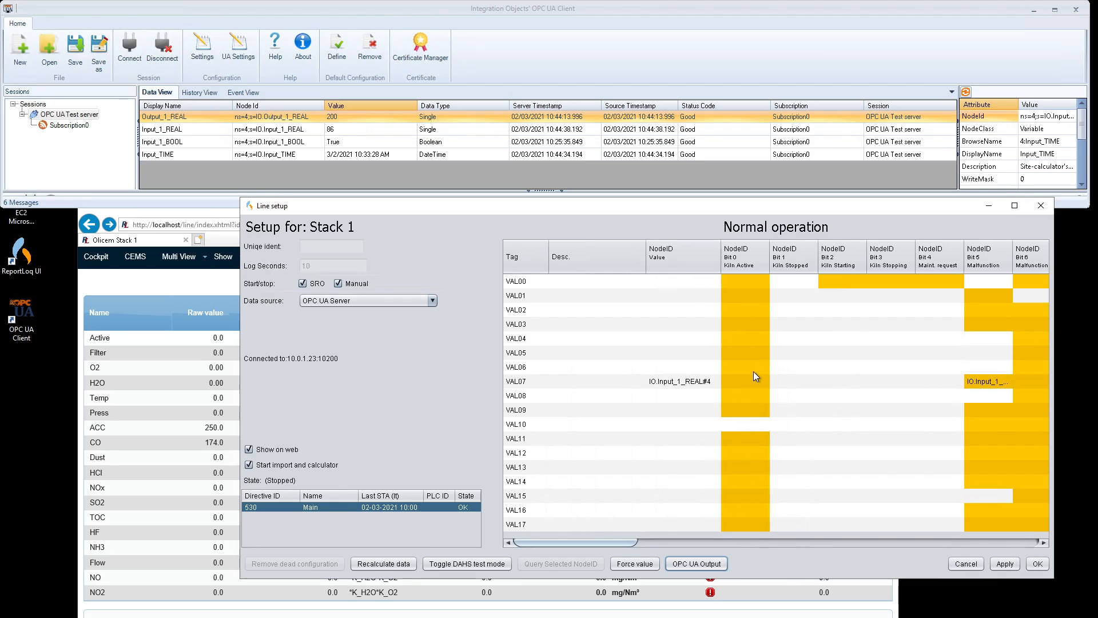
Step: Apply the Stack 1 setup, reopen it enlarged, and see CO flagged 'ACF5000 connection lost' at 96.6 mg/Nm³
left_click(1038, 567)
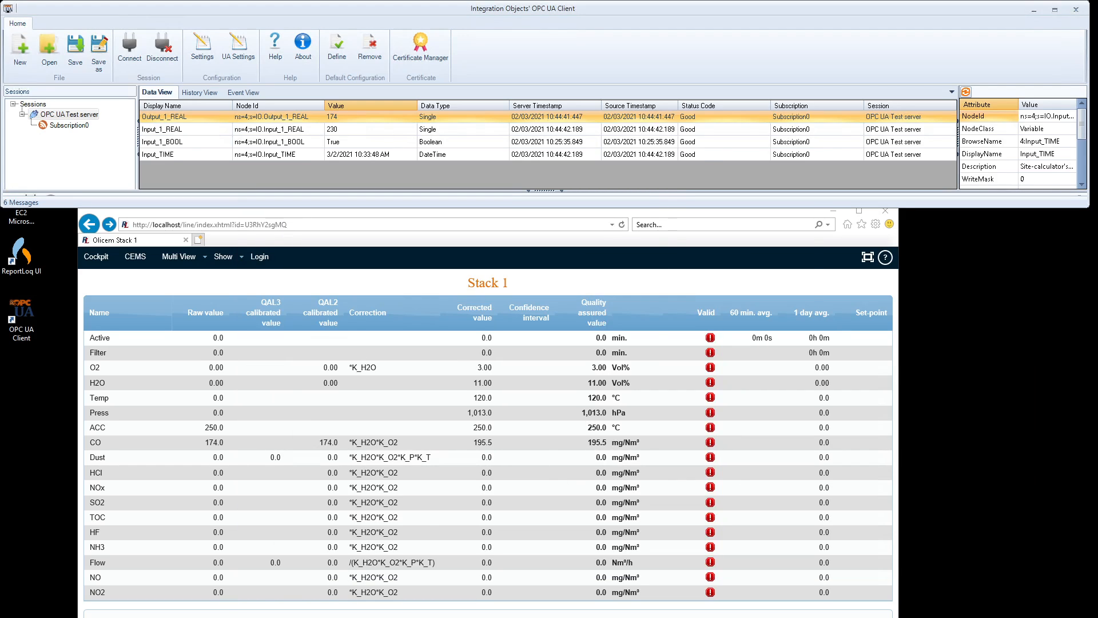
left_click(789, 443)
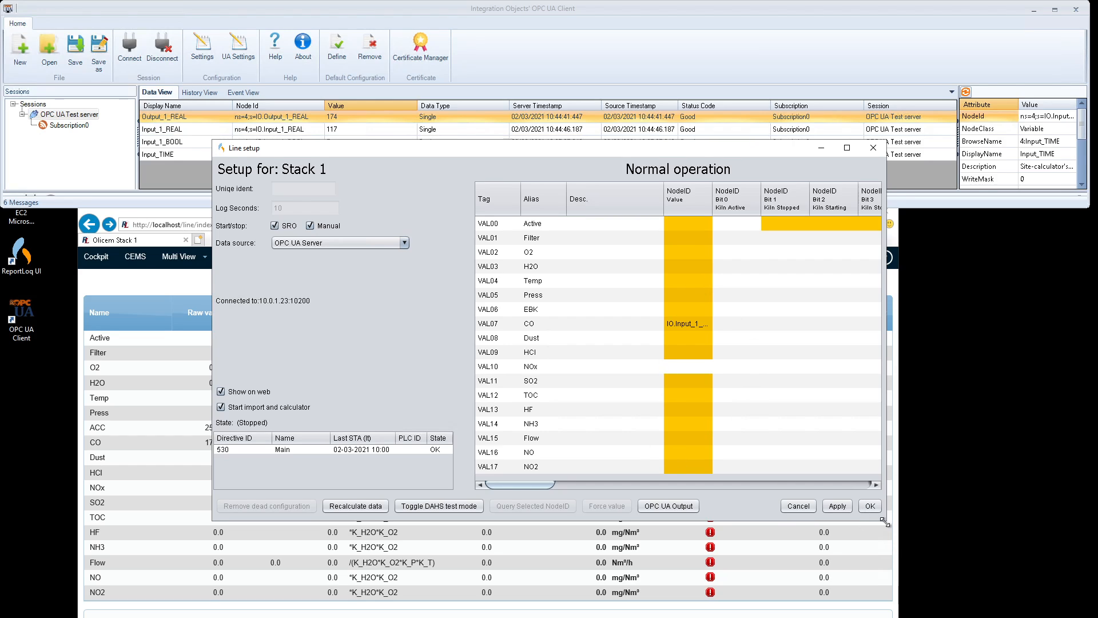
left_click_drag(883, 520, 1074, 614)
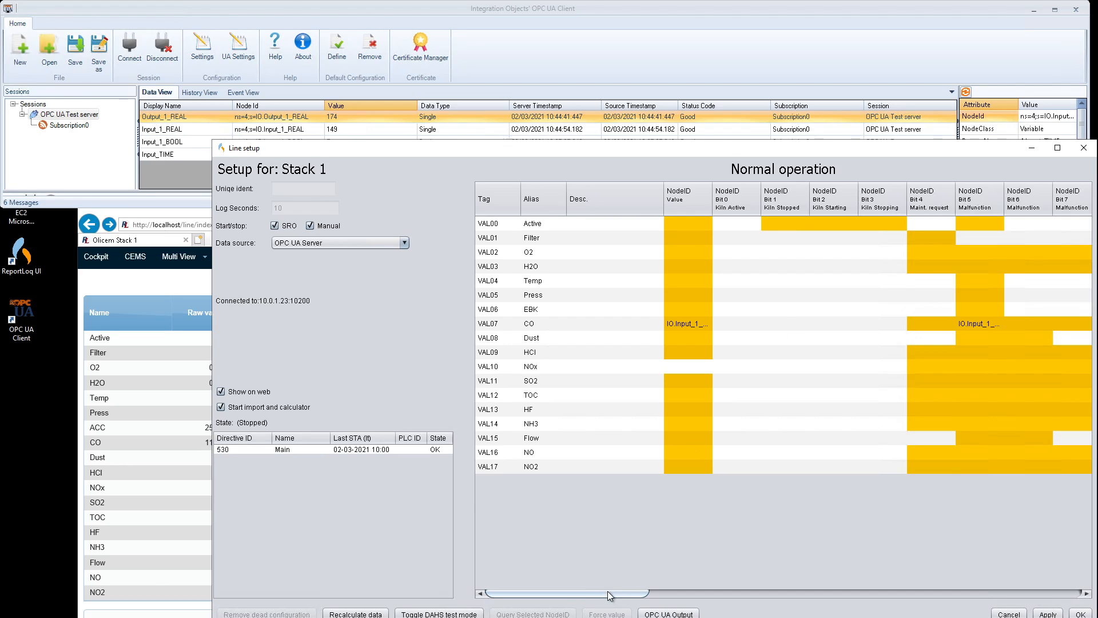
left_click_drag(611, 595, 709, 615)
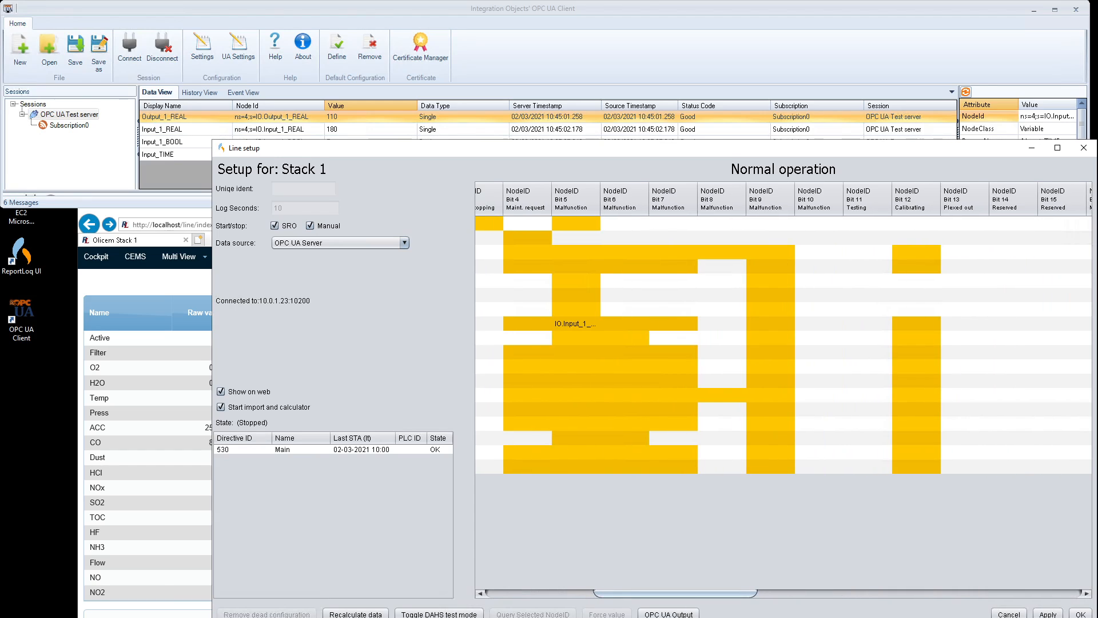
left_click(153, 493)
mouse_move(714, 445)
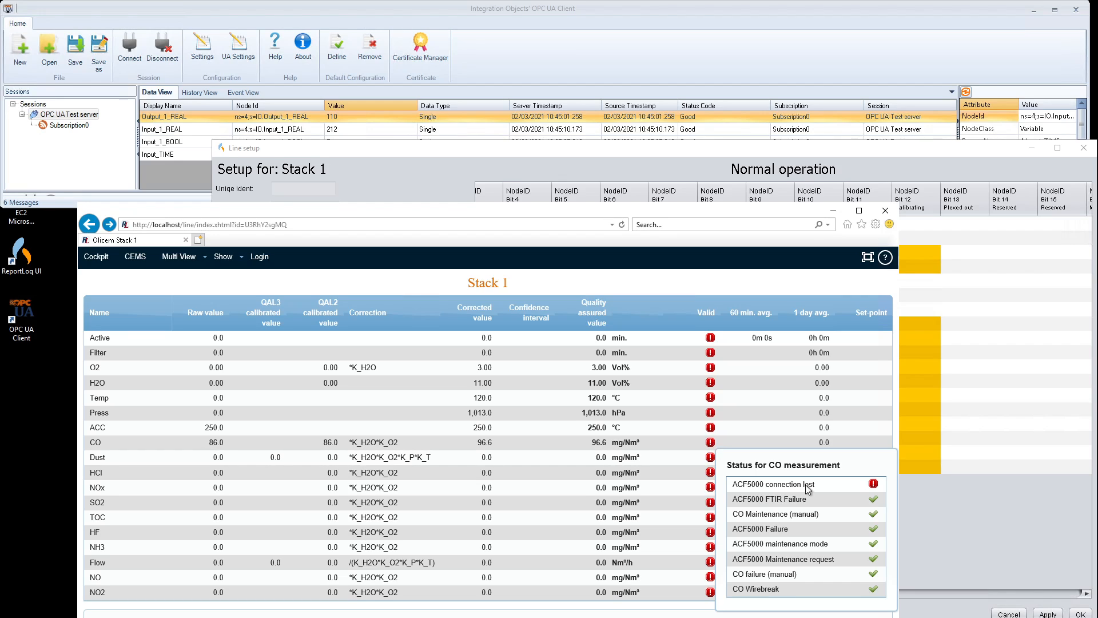
Step: Return to the Stack 1 line setup and select the CO row's Bit 8 Malfunction cell
left_click(910, 353)
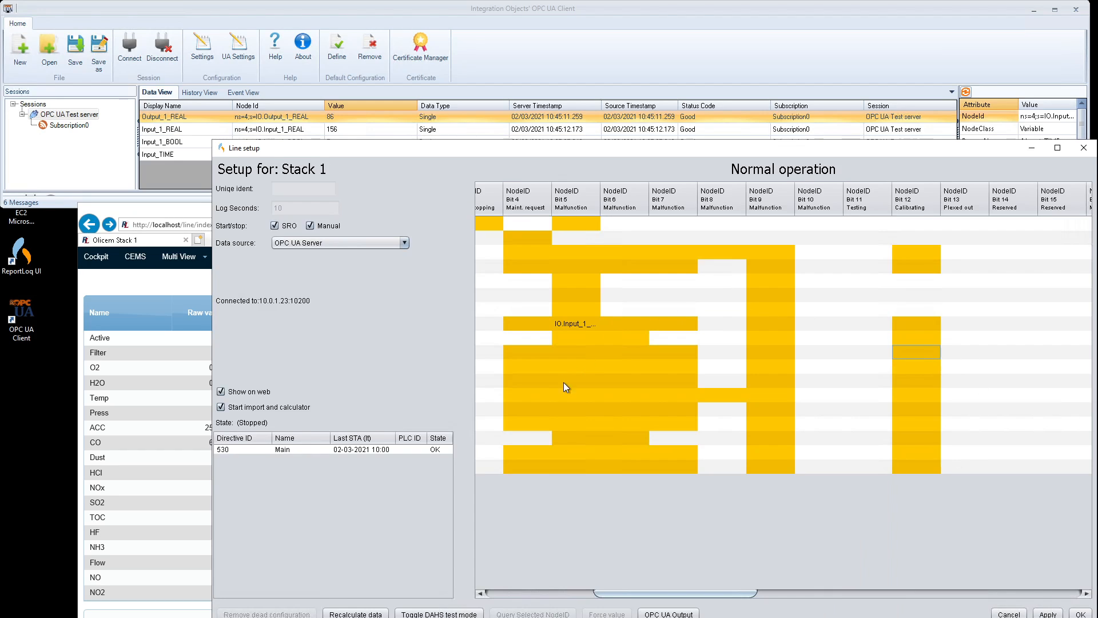
left_click_drag(680, 595, 673, 596)
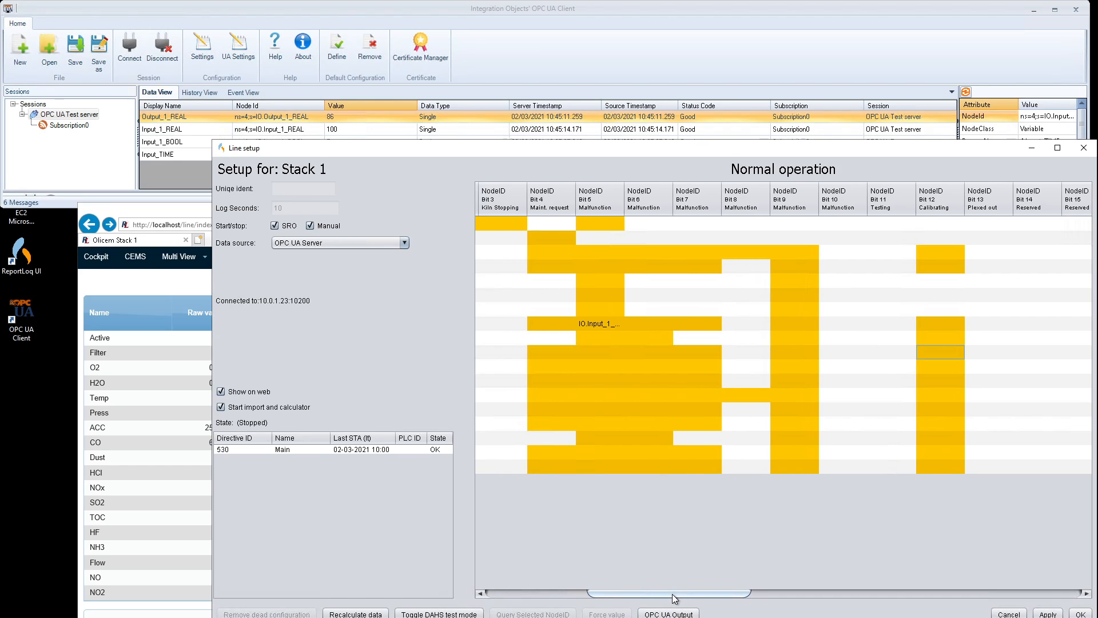
left_click(738, 323)
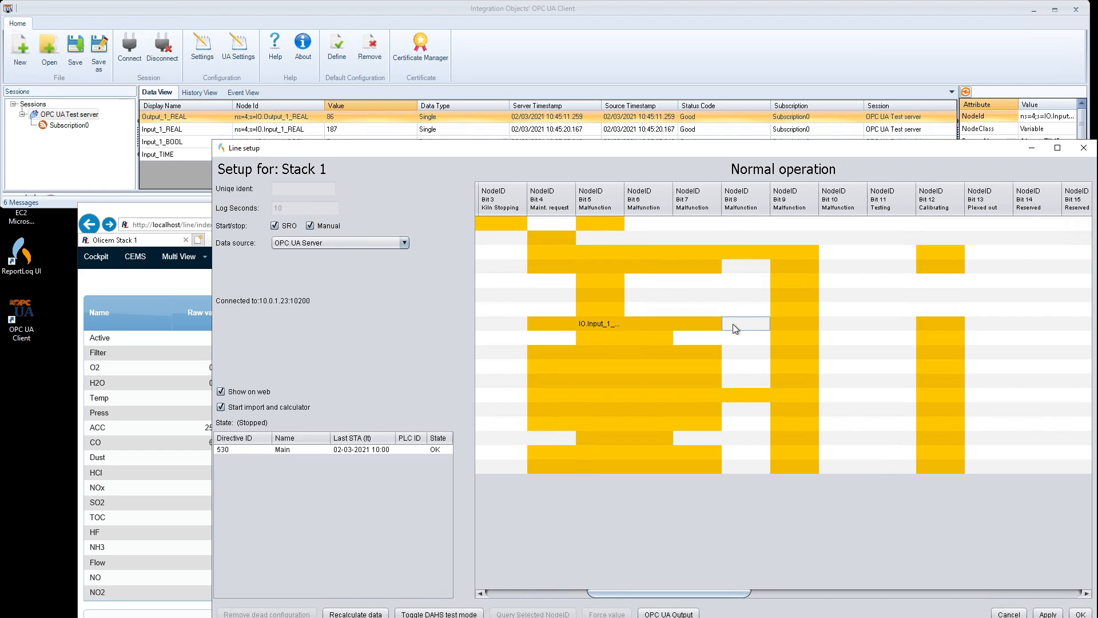
Step: Review the CO measurement's status details on the web page, then return to the setup grid
left_click(189, 616)
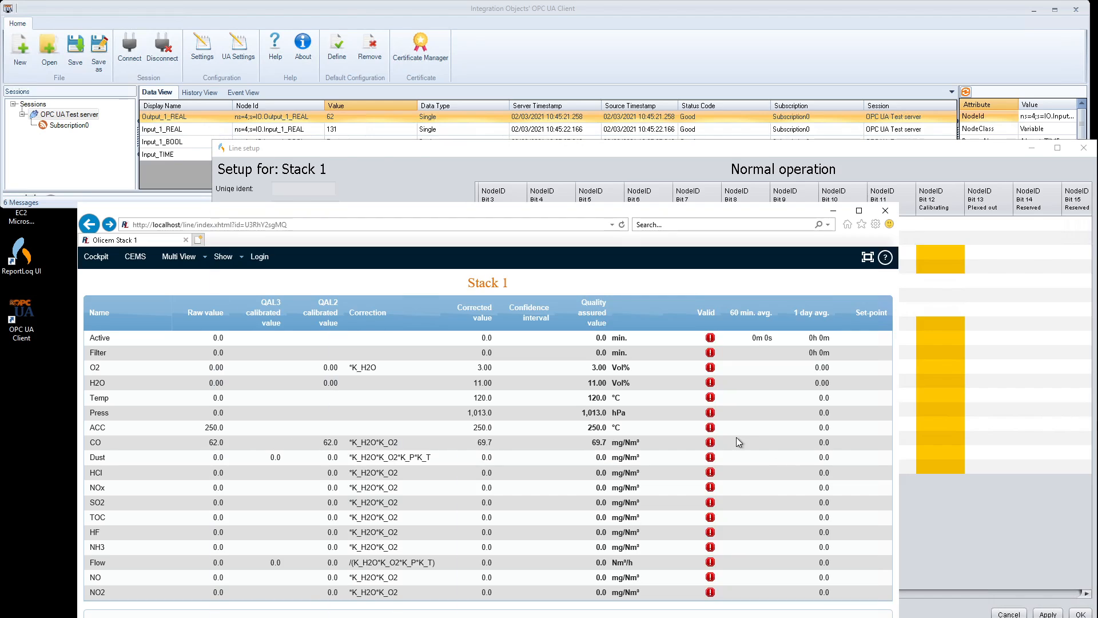
left_click(710, 442)
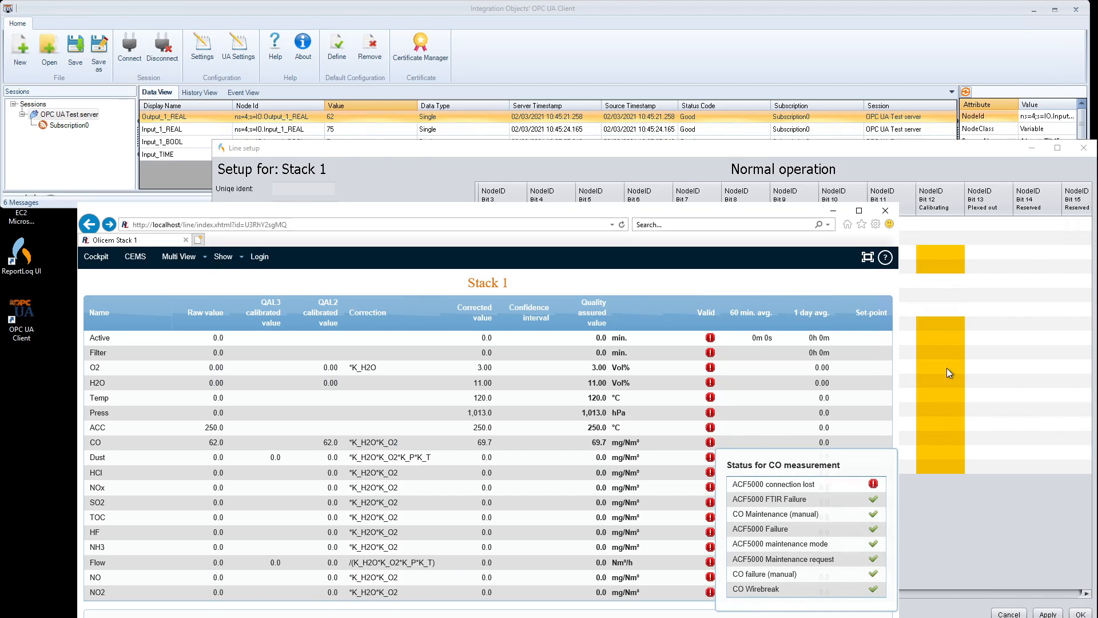
left_click(914, 146)
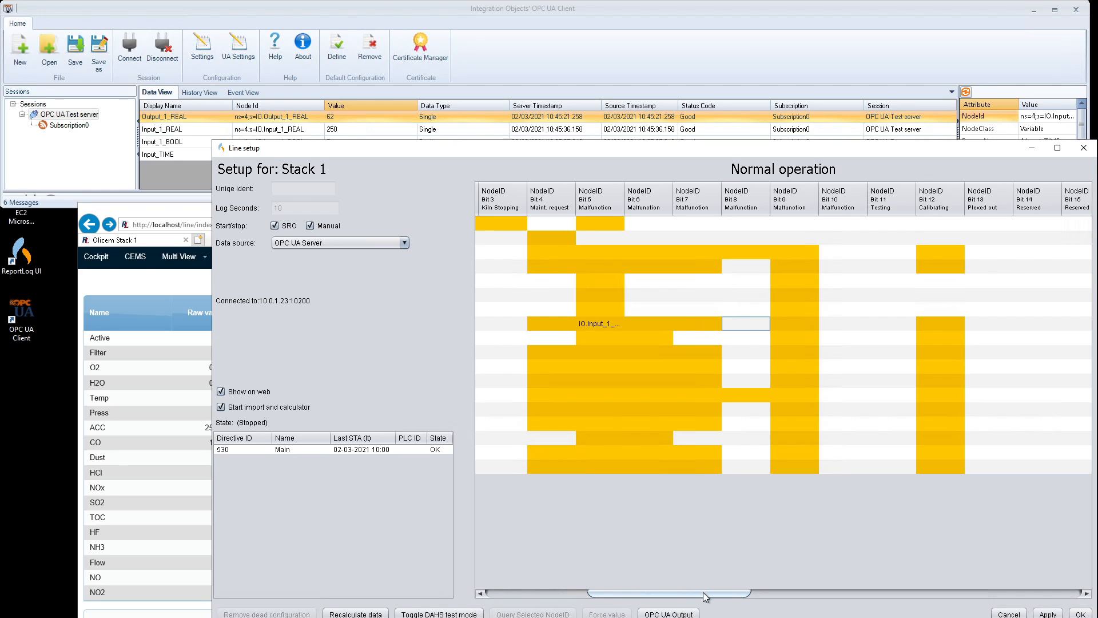
Step: Review the bit columns, close the Stack 1 setup, and confirm CO reads 198.0 raw, 222.5 mg/Nm³
left_click_drag(705, 593, 864, 588)
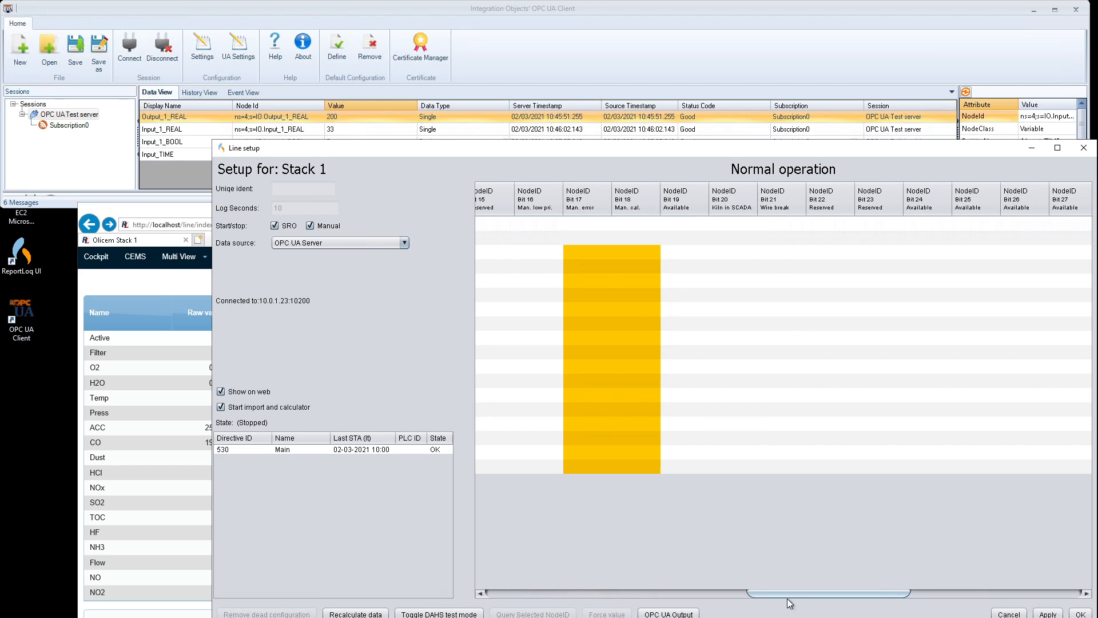
left_click_drag(795, 594, 506, 540)
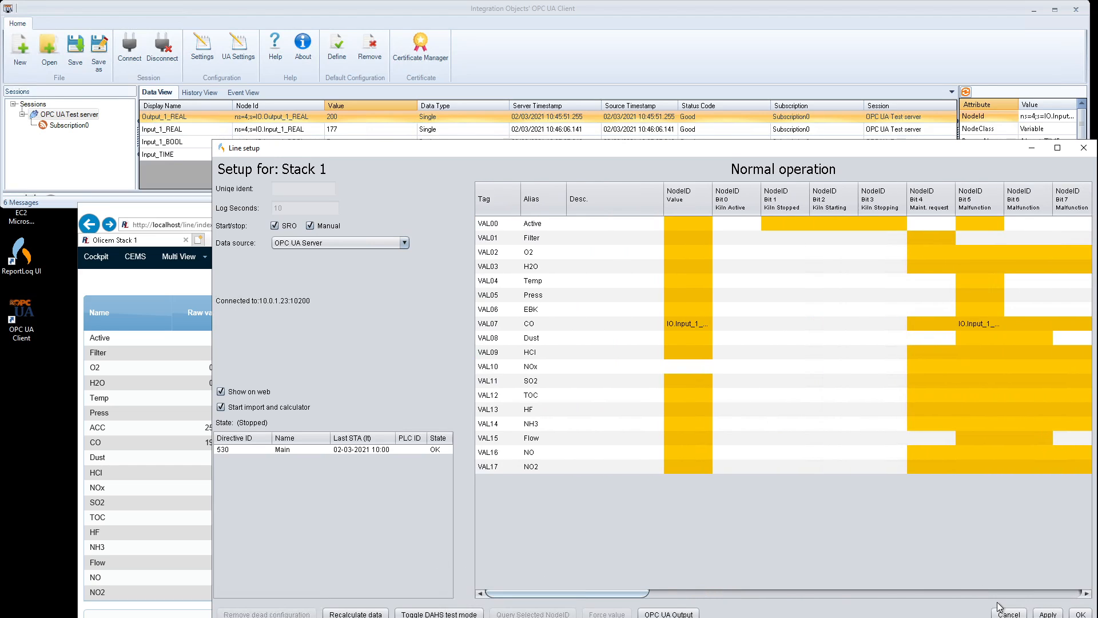
left_click(1086, 613)
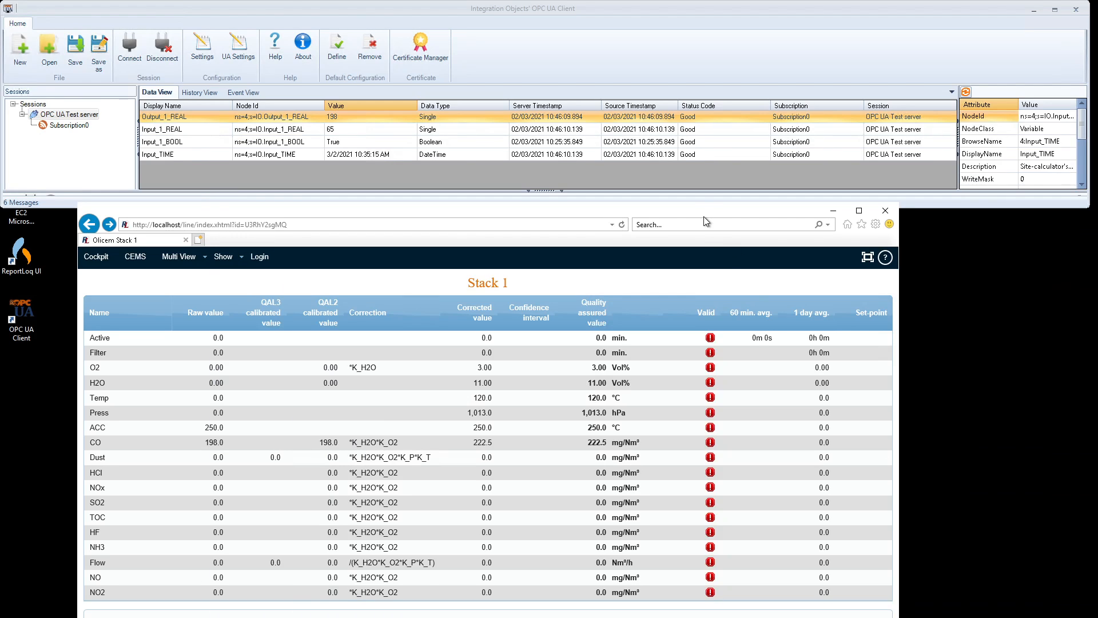
left_click_drag(707, 195, 708, 180)
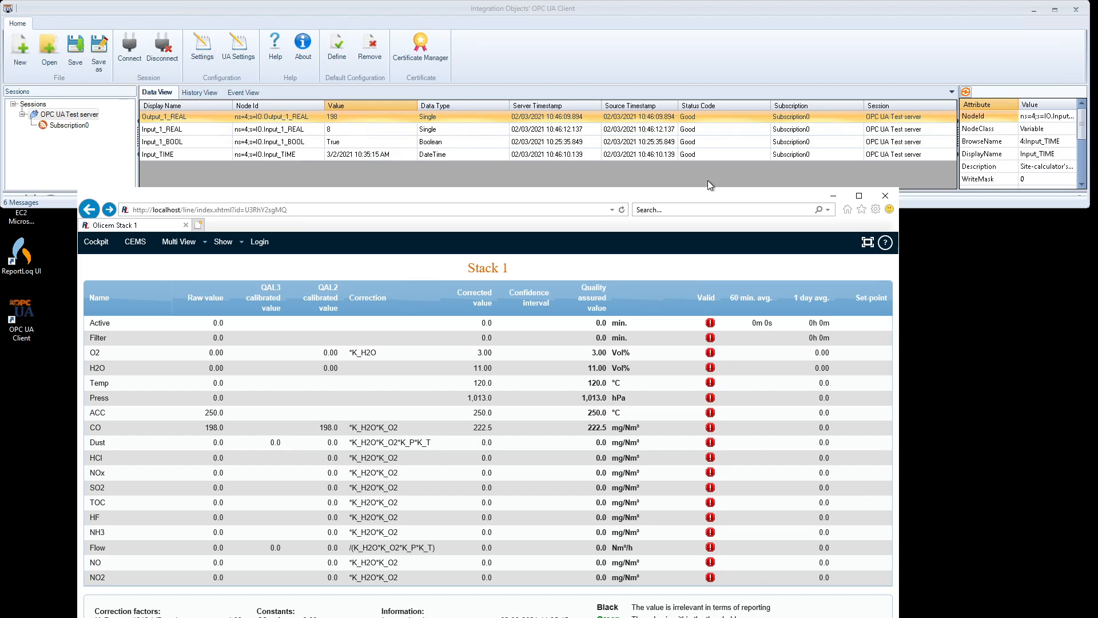